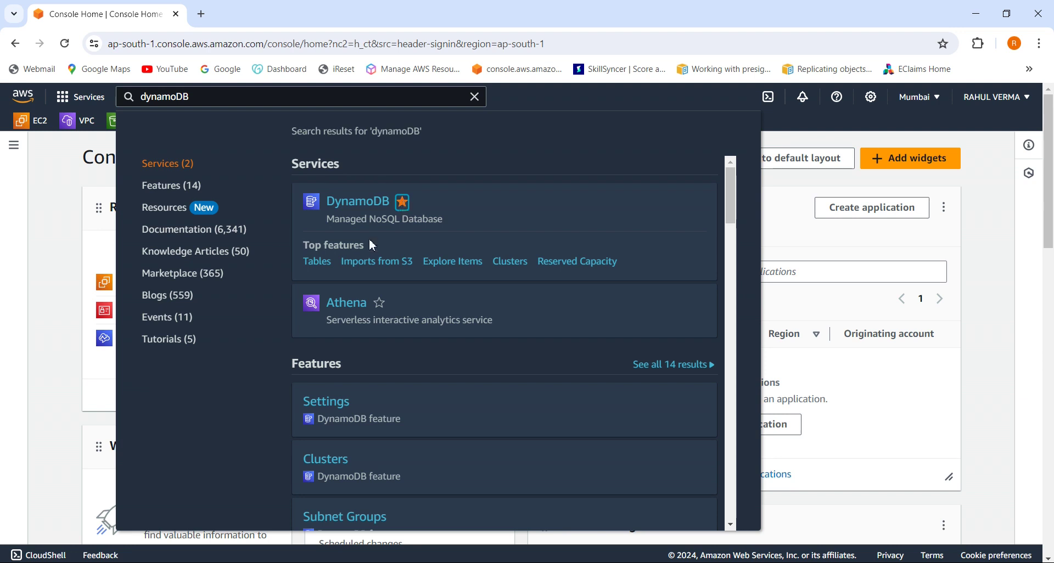
Go to the DynamoDB console from the favorites bar and start a new table.
click(58, 146)
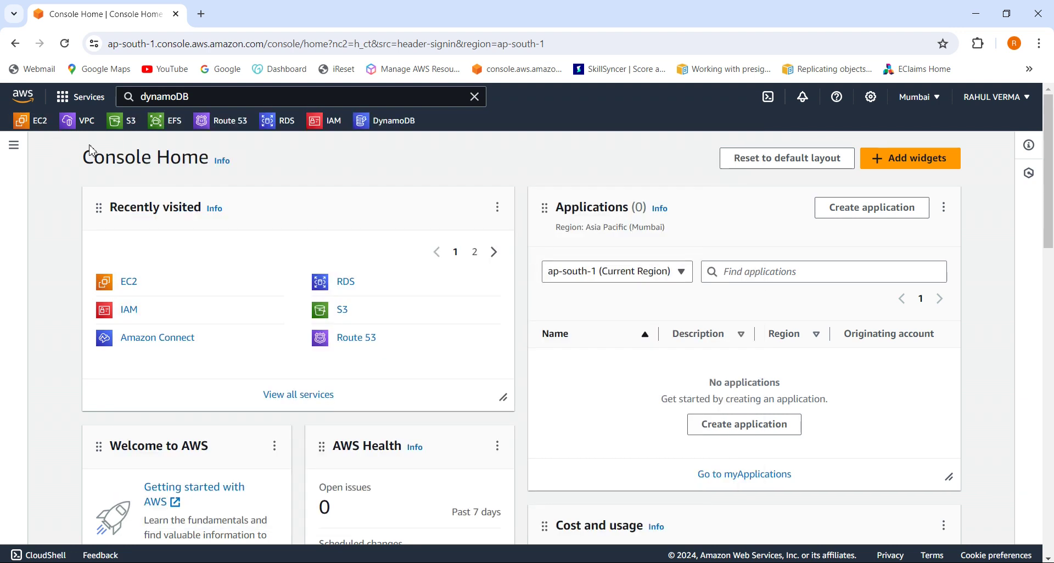
click(396, 127)
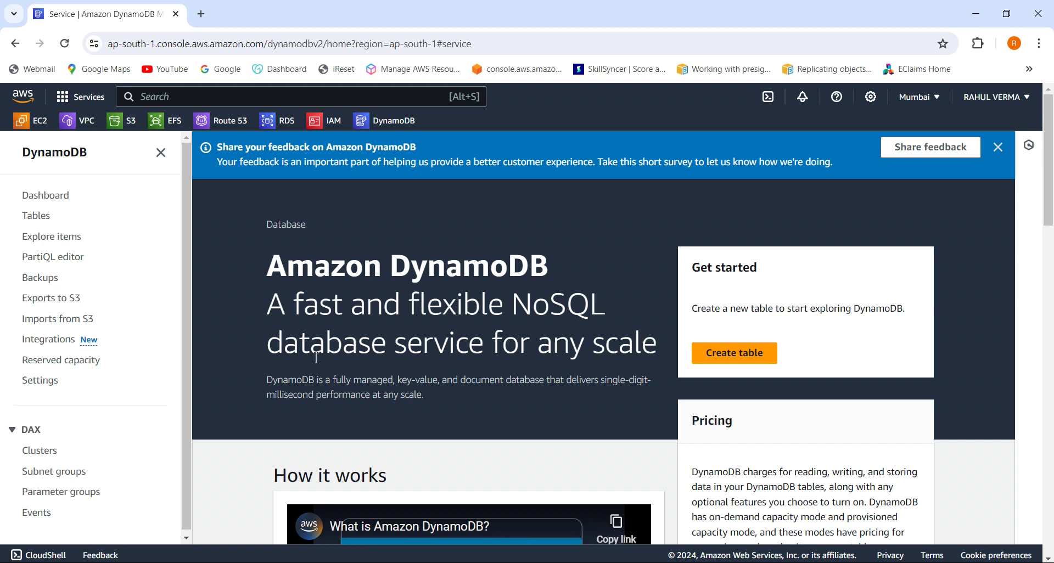
click(739, 360)
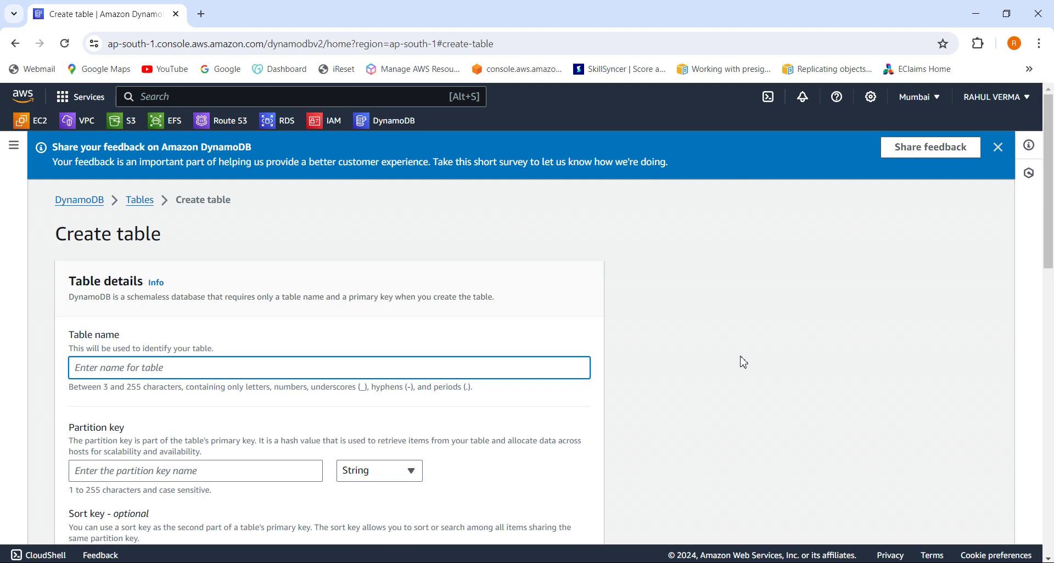
Name the table tg-table with partition key Name of type String.
text(tg-tab)
drag(1049, 259, 1051, 297)
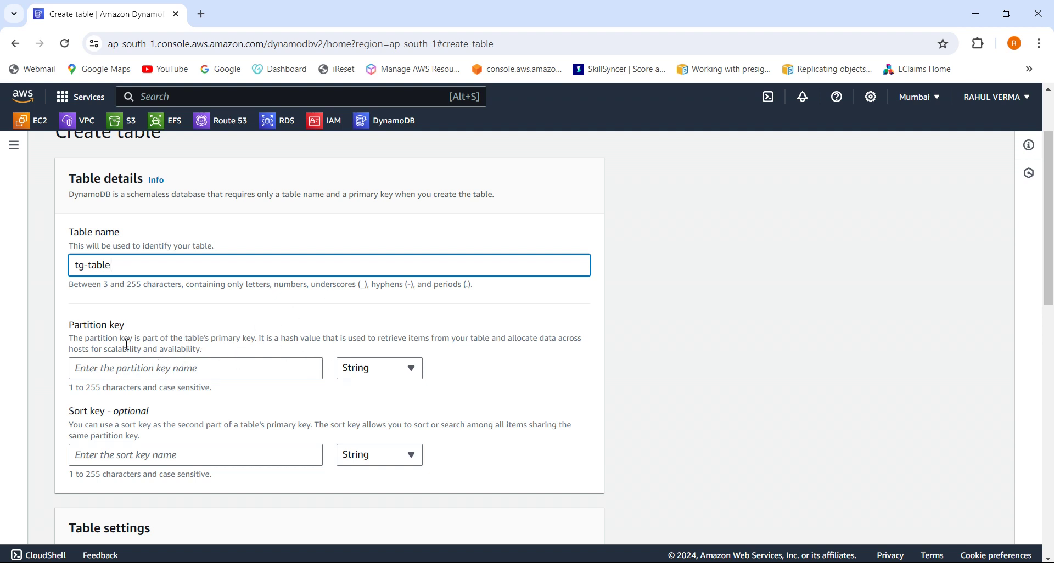
click(389, 373)
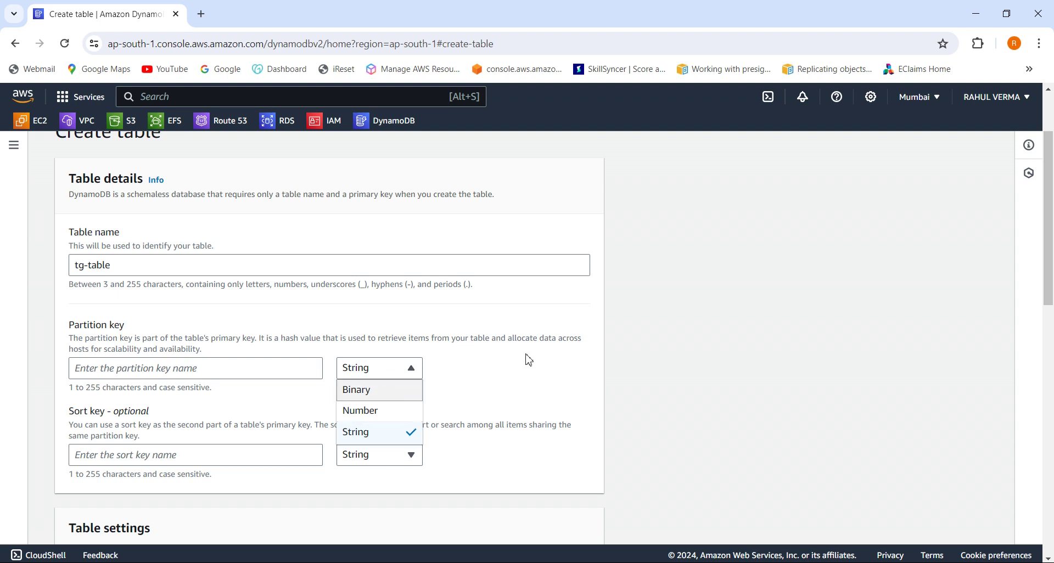
click(526, 373)
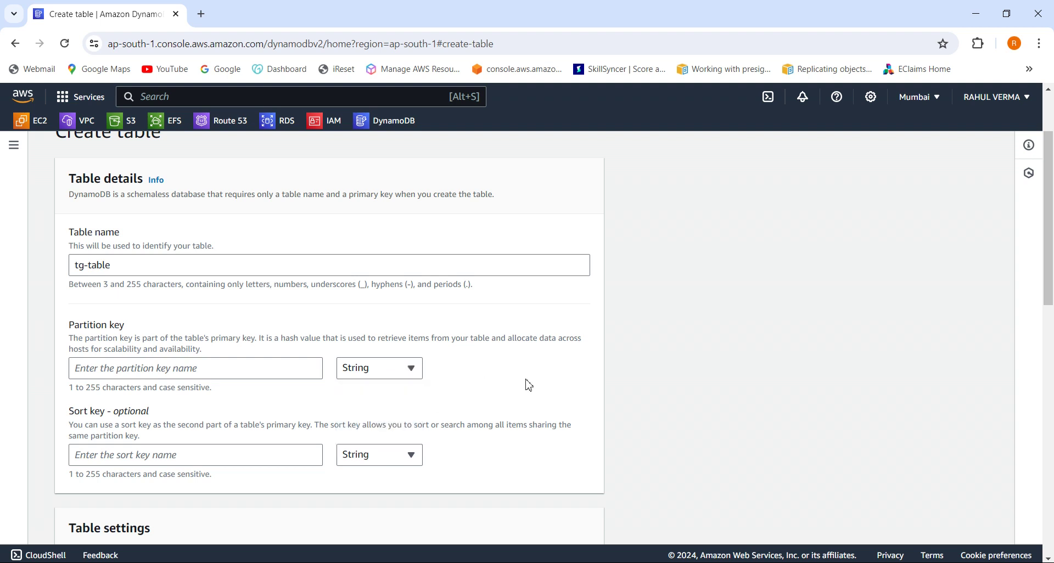
click(415, 375)
click(369, 431)
click(187, 376)
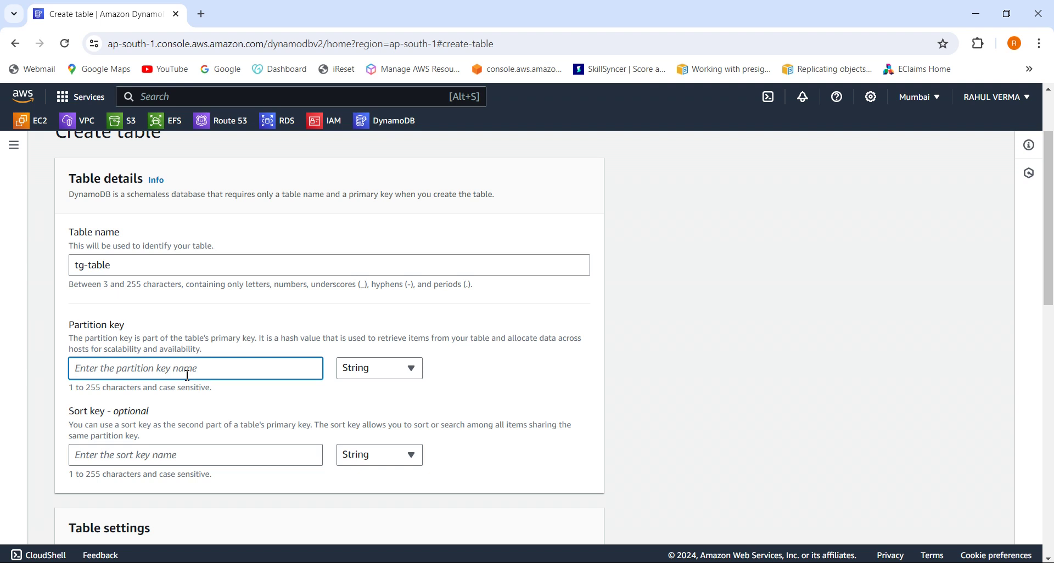
text(N)
text(amw)
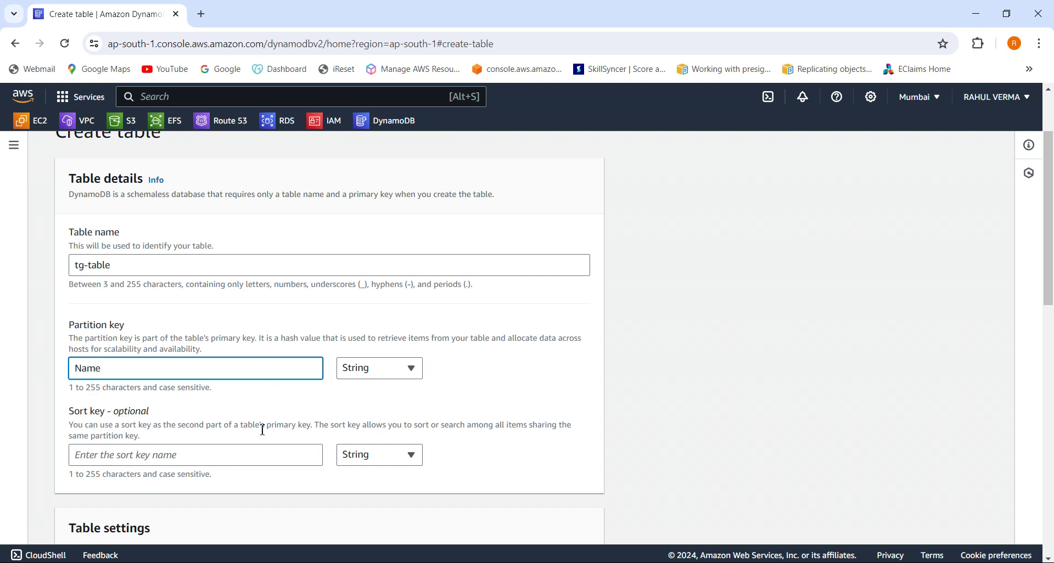
Add the sort key Roll no with type Number.
click(408, 458)
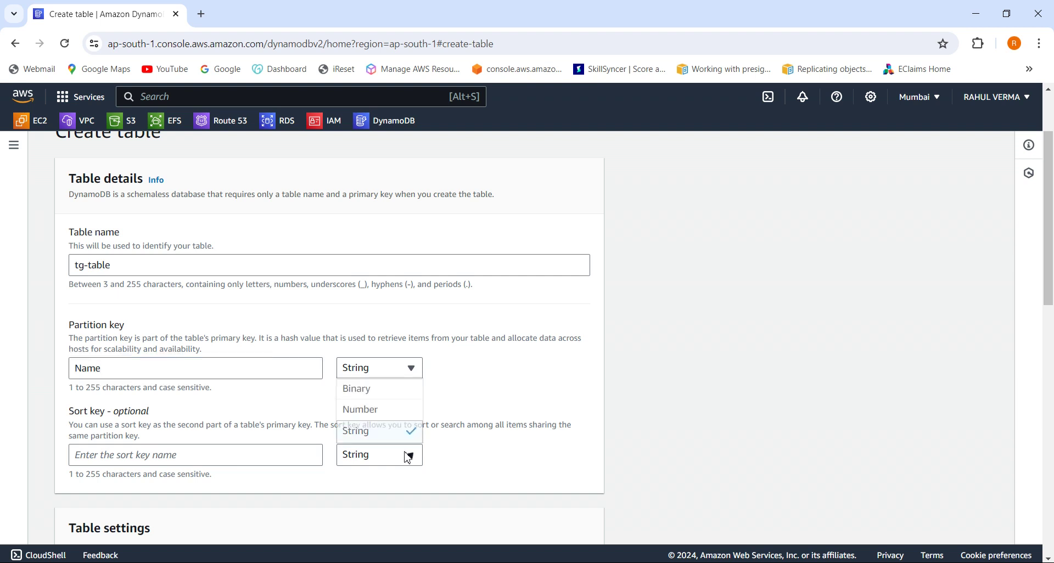
click(395, 419)
click(250, 449)
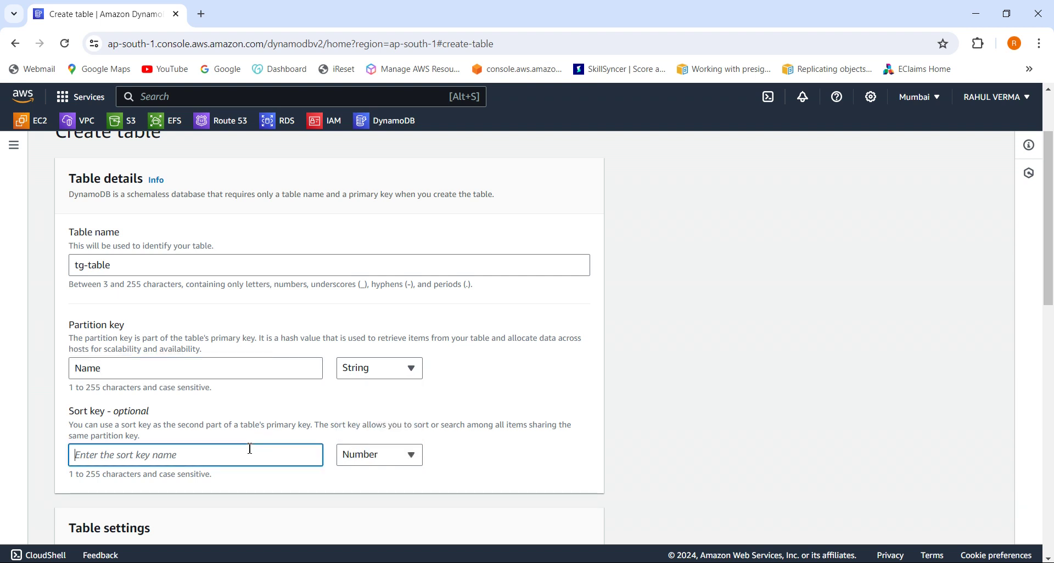
text(Roll no)
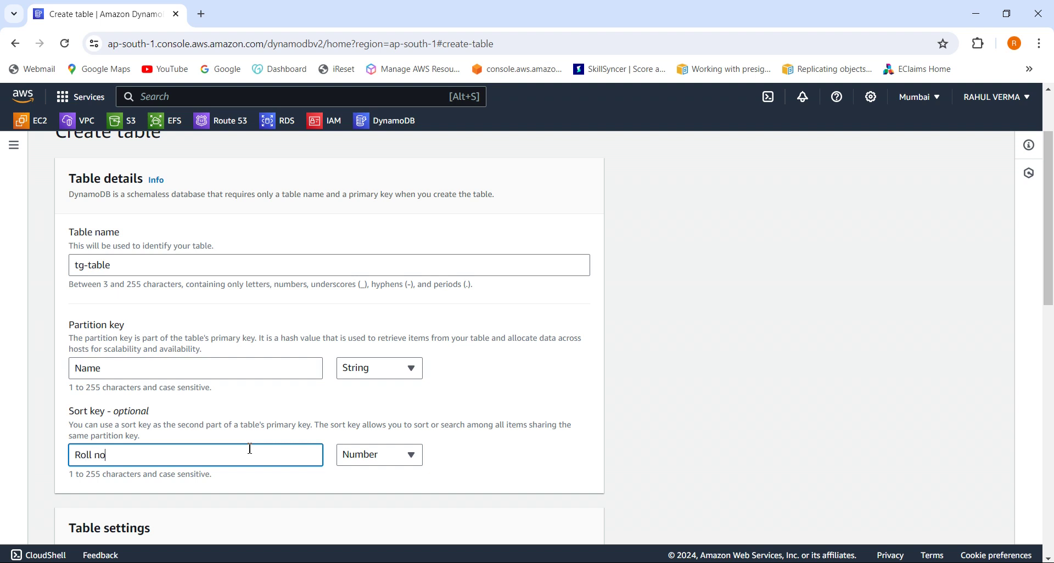
drag(1051, 276, 1052, 400)
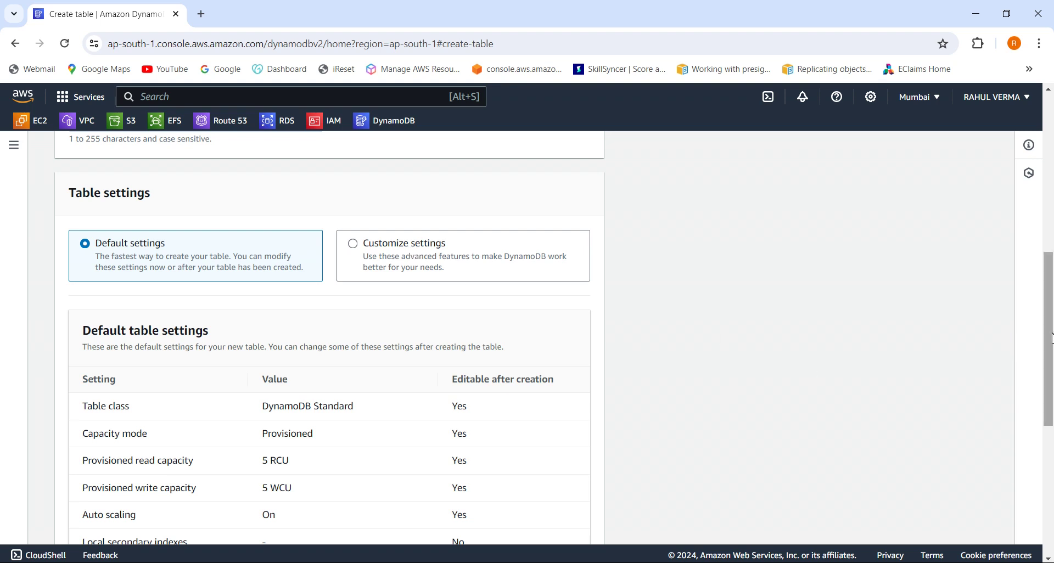
drag(1052, 338, 1053, 347)
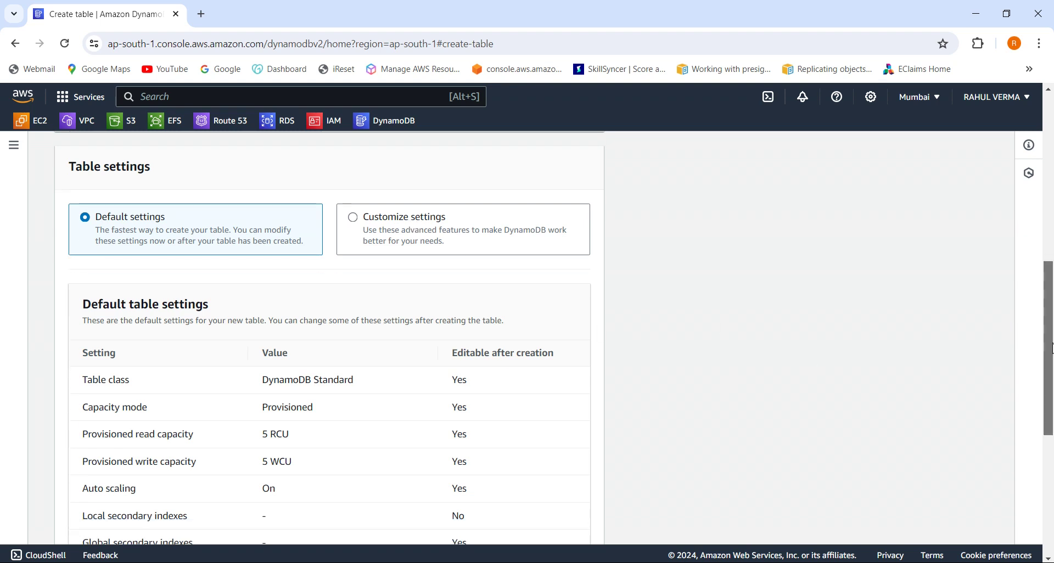
Keep the Default table settings and create tg-table.
click(354, 218)
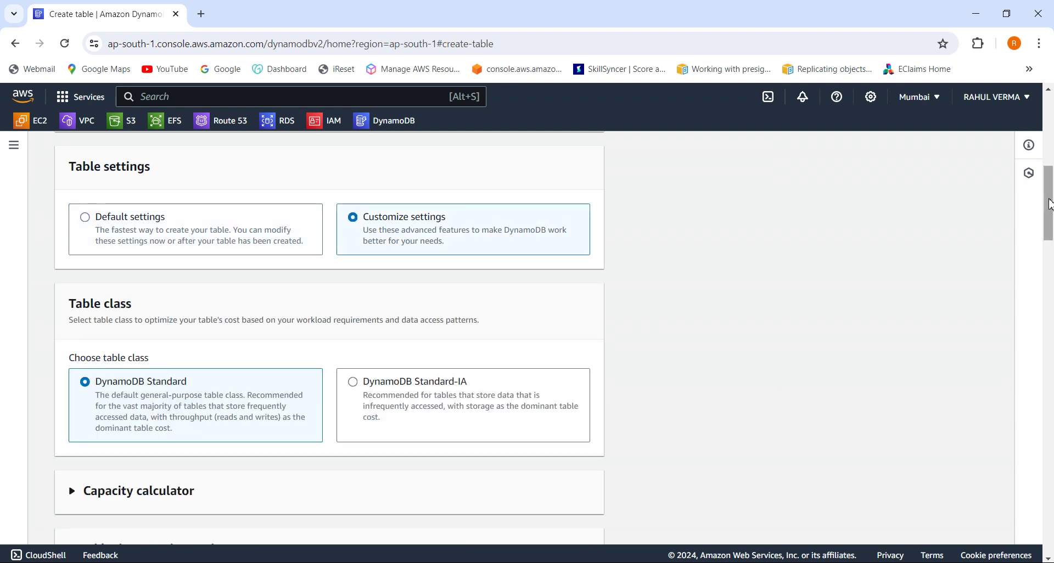
drag(1050, 204, 1050, 220)
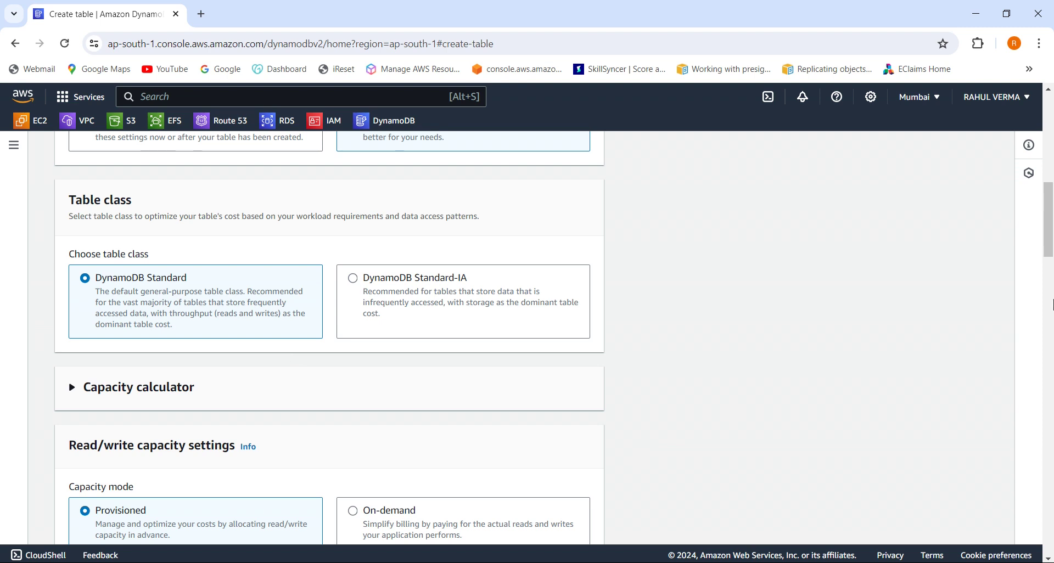
drag(1050, 249, 1051, 214)
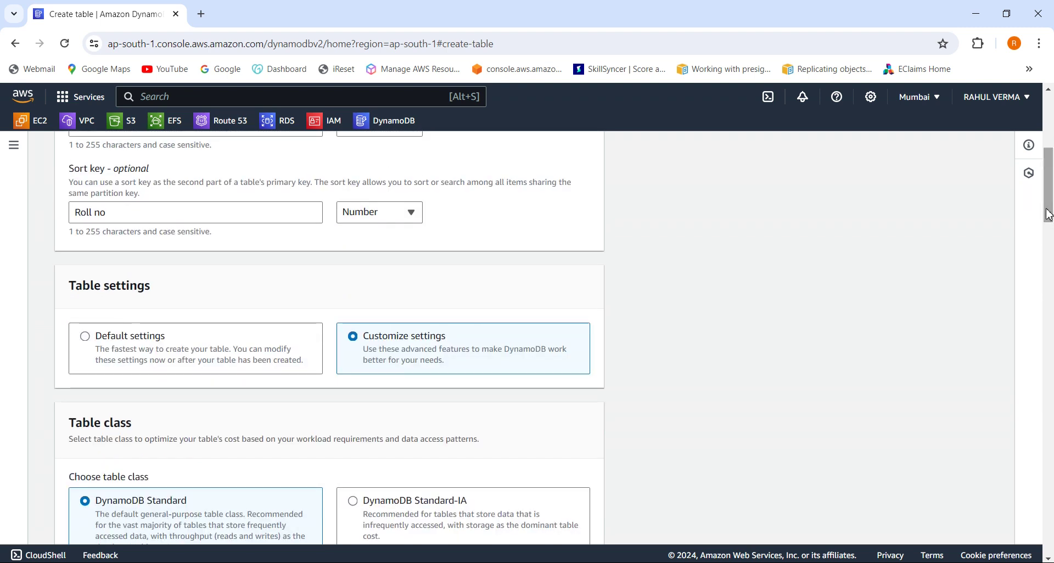
click(93, 338)
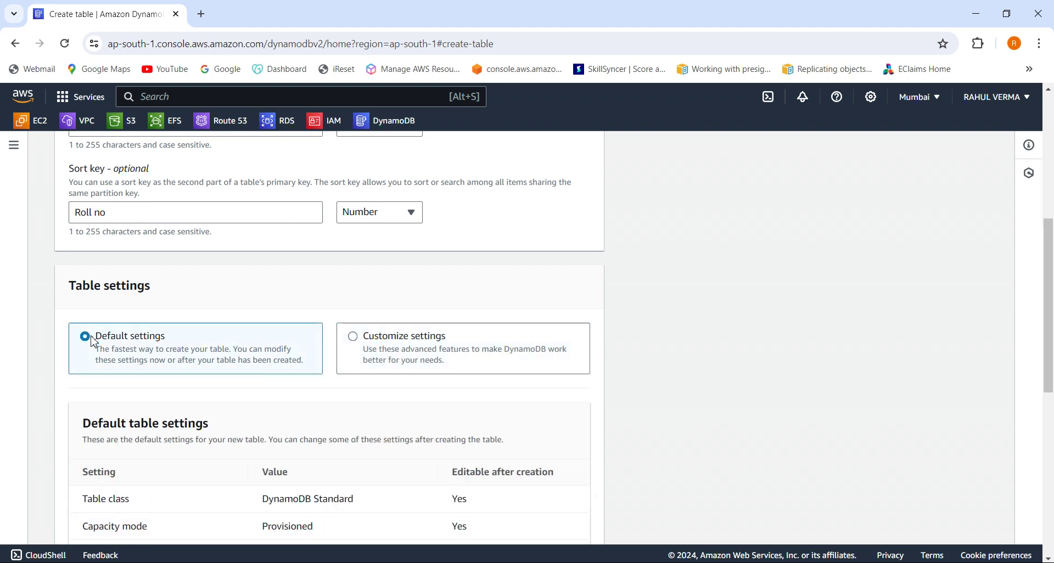
drag(1050, 301, 1052, 455)
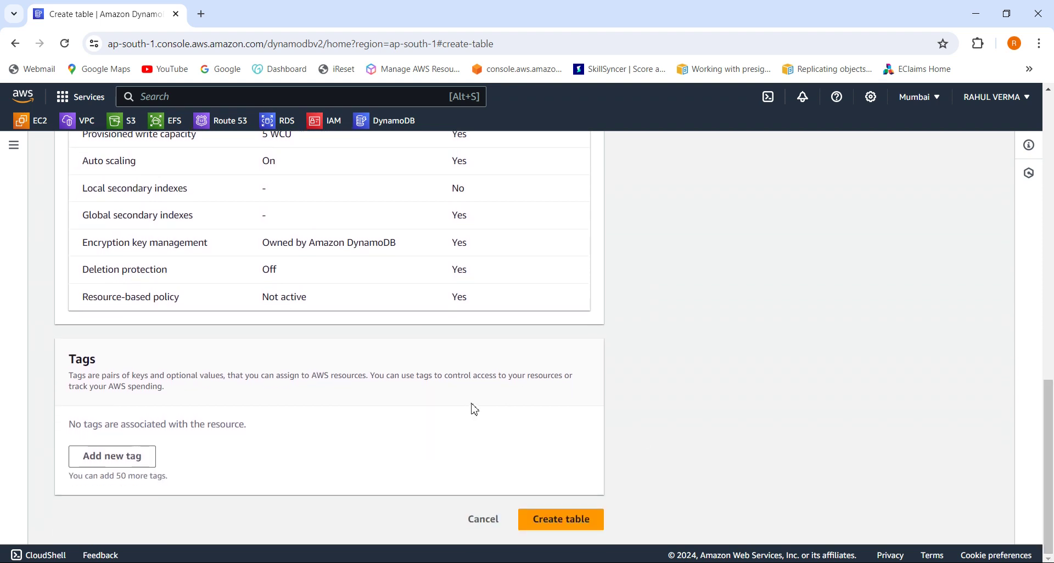
click(568, 520)
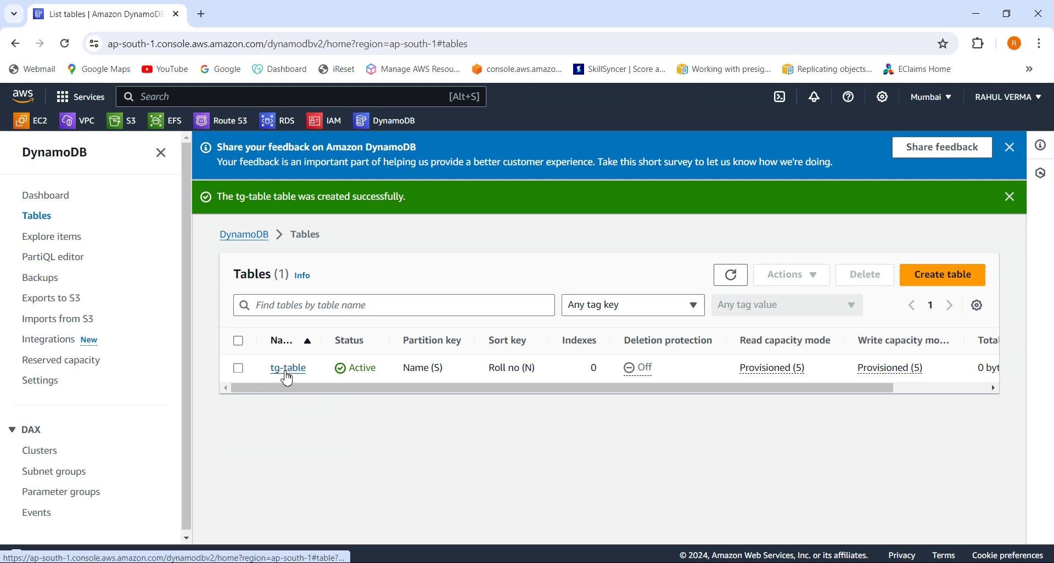
Open the tg-table details from the Tables list.
click(238, 368)
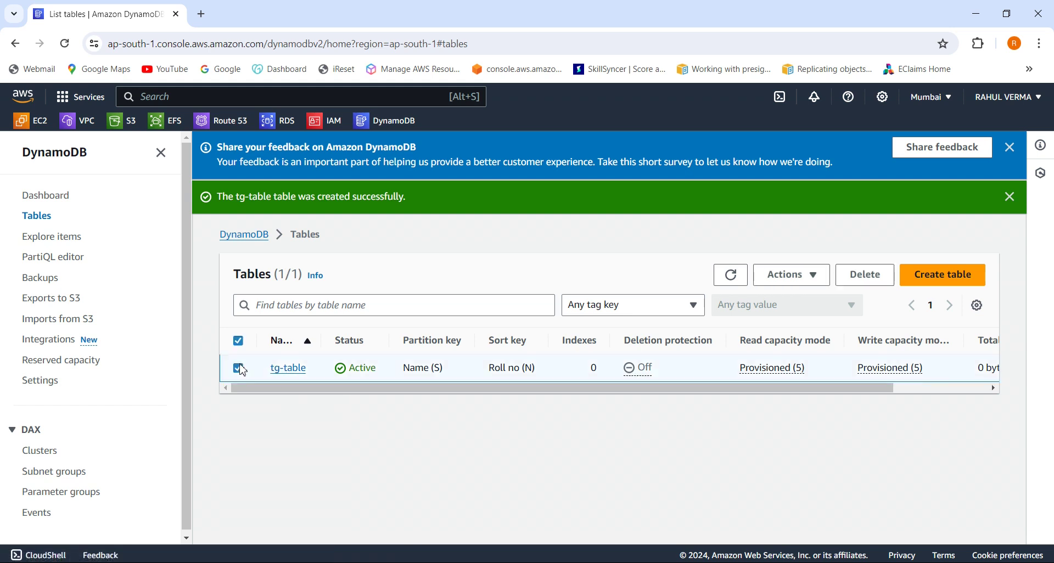
click(294, 376)
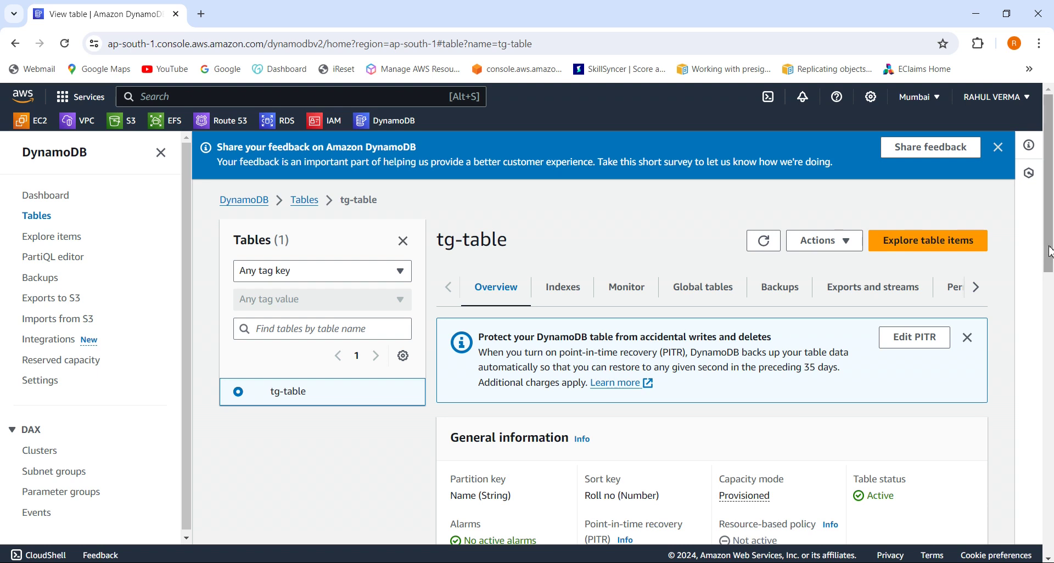
mouse_move(1049, 251)
mouse_down()
mouse_move(1051, 384)
mouse_move(1050, 250)
mouse_up()
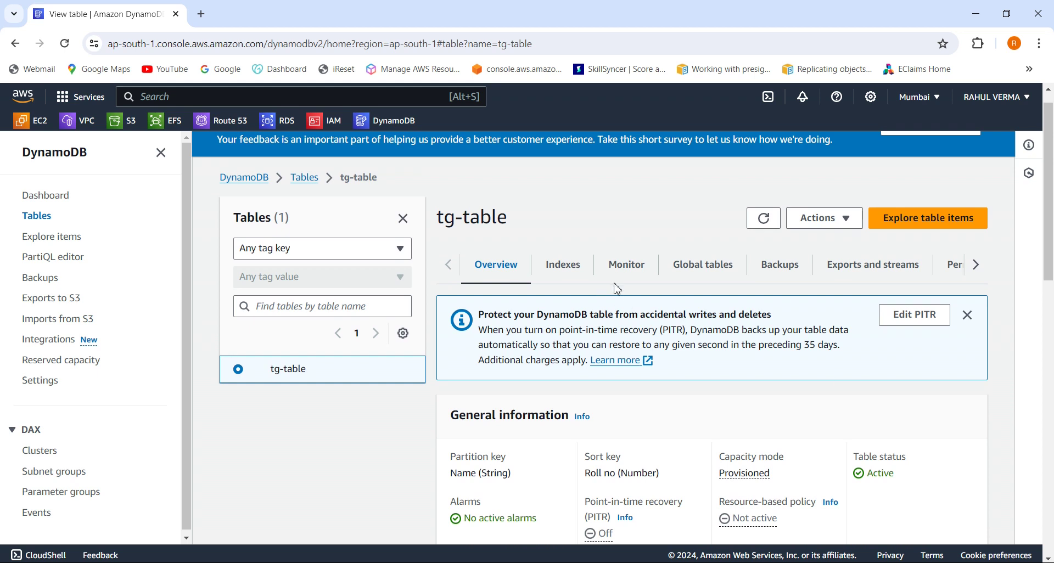
Explore tg-table's items, confirming none are returned, and begin a new item.
click(905, 231)
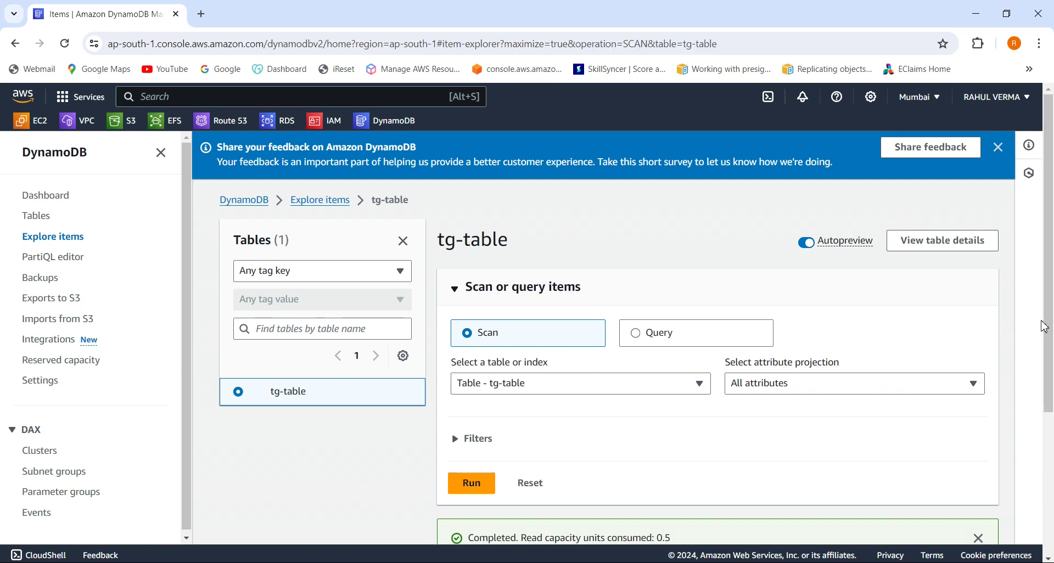
drag(1044, 328, 1051, 409)
drag(1053, 436, 1040, 475)
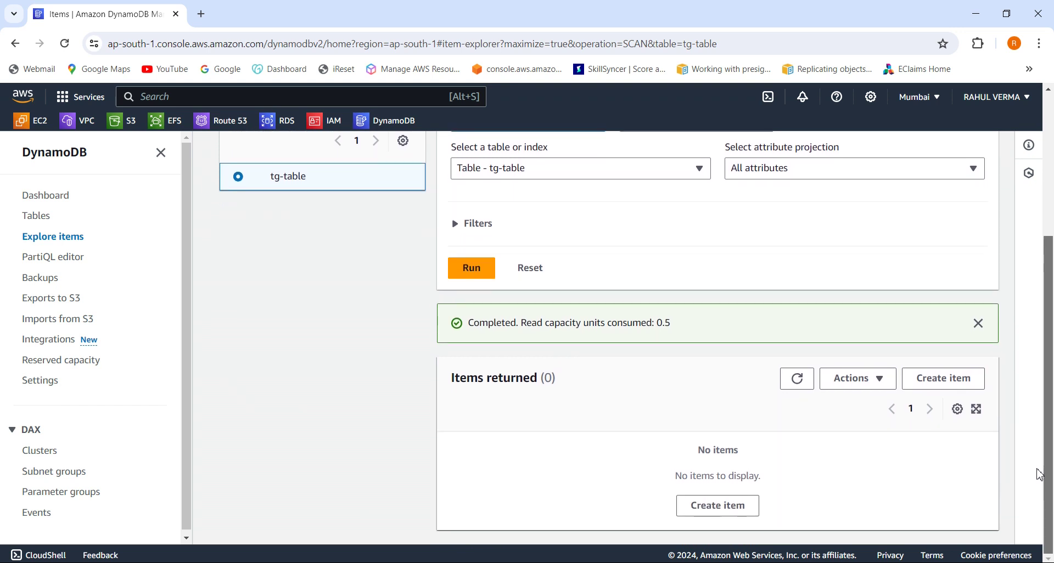
click(949, 384)
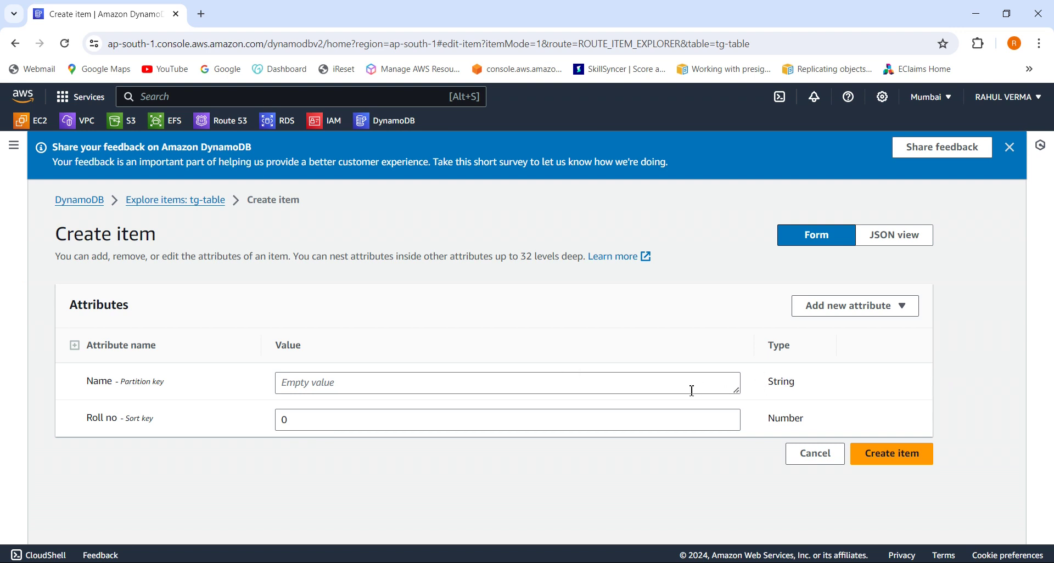
Save the first item with the student's name and a corrected numeric Roll no.
click(580, 382)
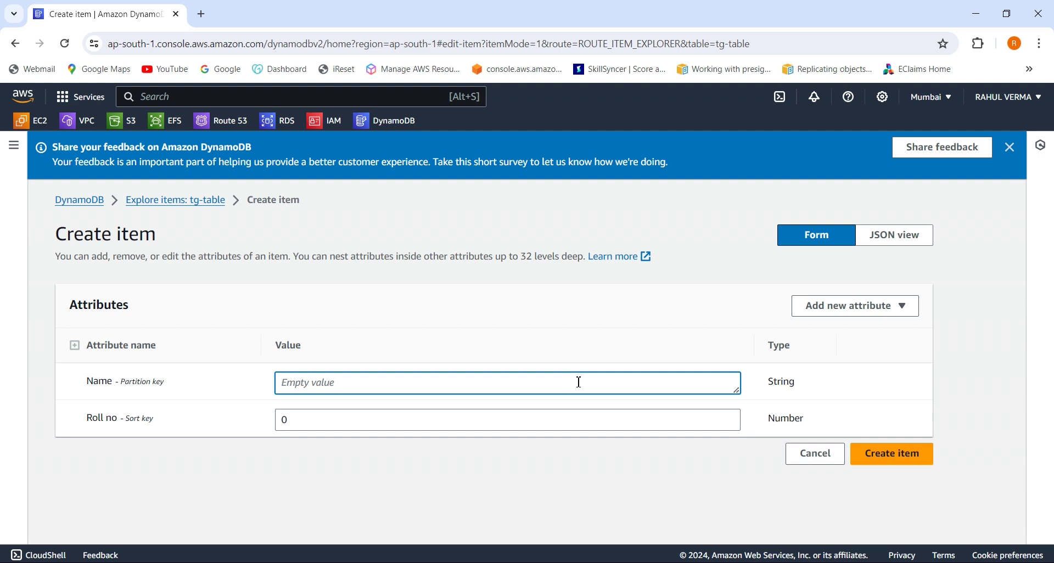
text(Rahul)
click(470, 427)
key(BackSpace)
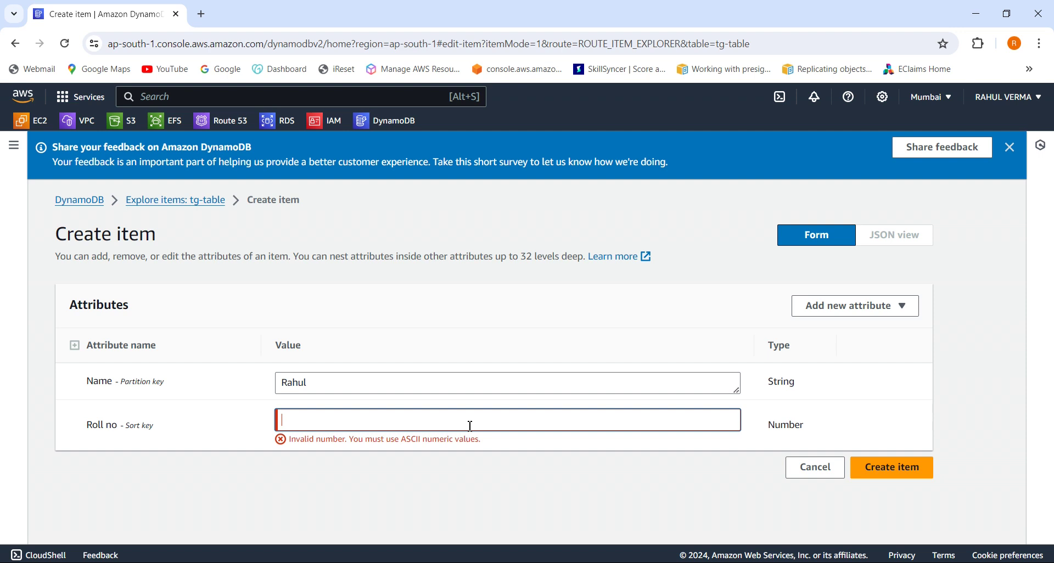
text(15222829)
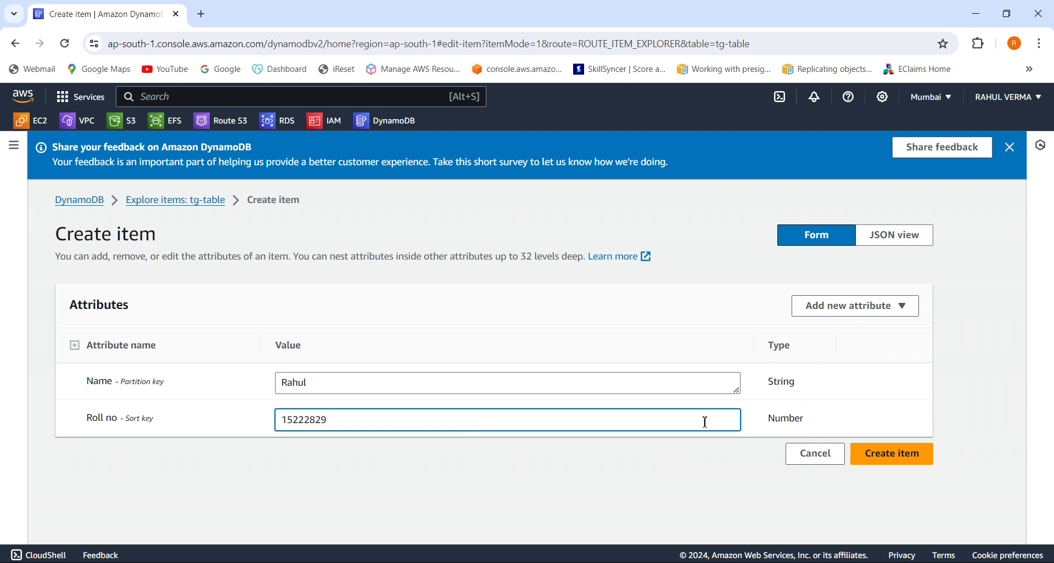
key(BackSpace)
key(BackSpace)
key(BackSpace)
key(BackSpace)
key(BackSpace)
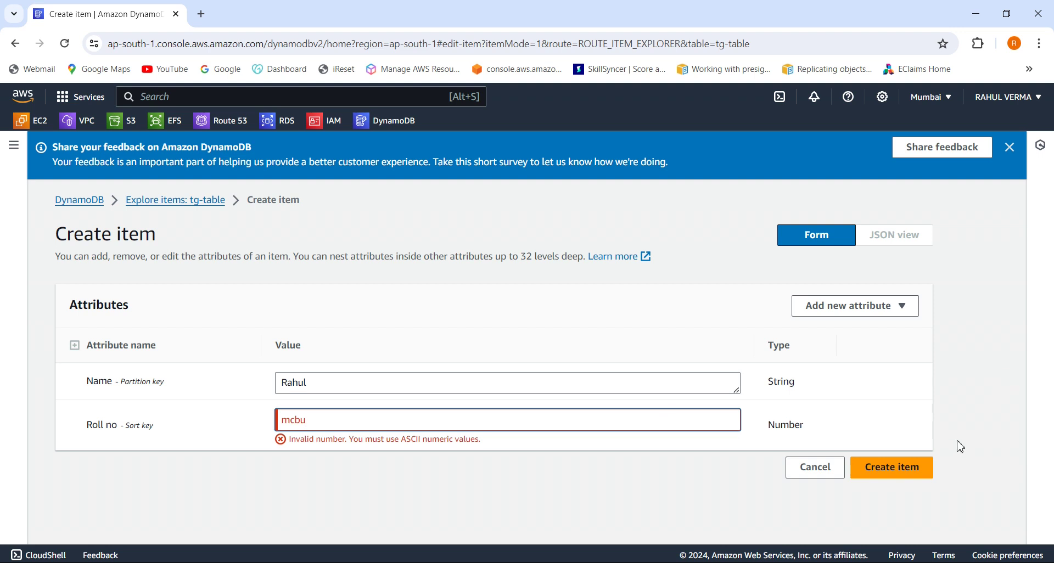
click(890, 471)
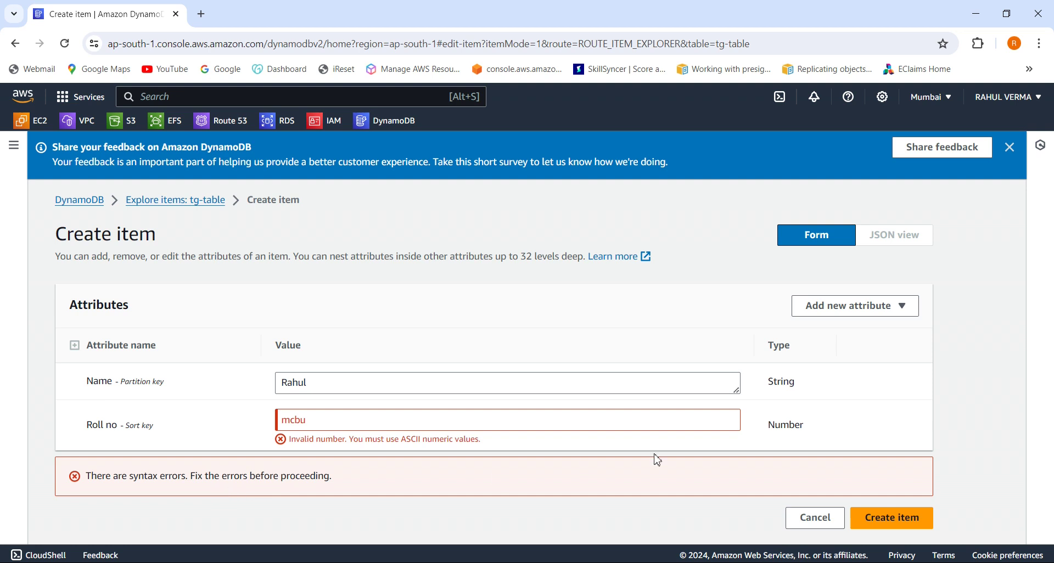
click(675, 424)
key(BackSpace)
key(BackSpace)
key(BackSpace)
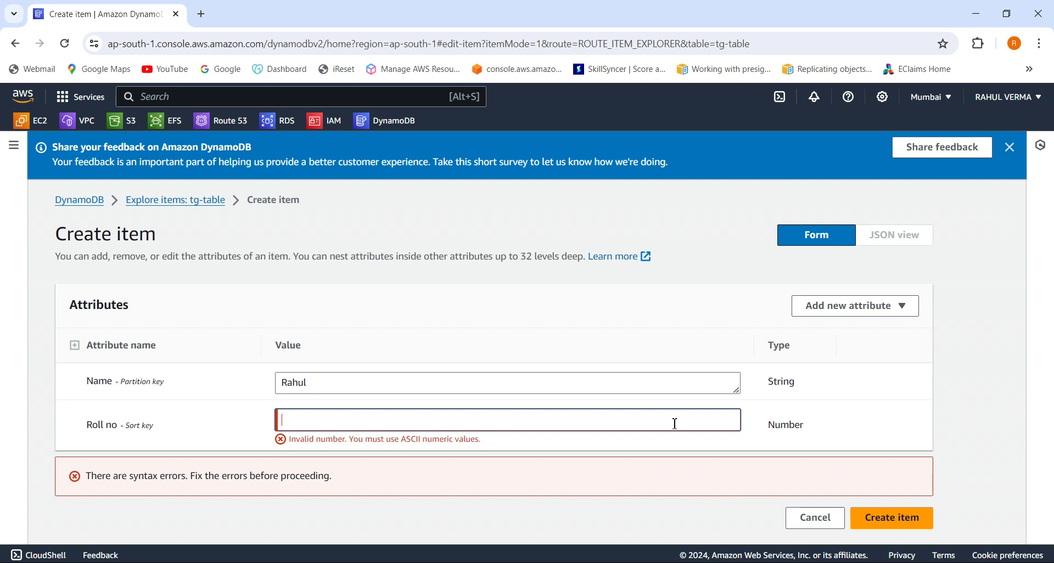
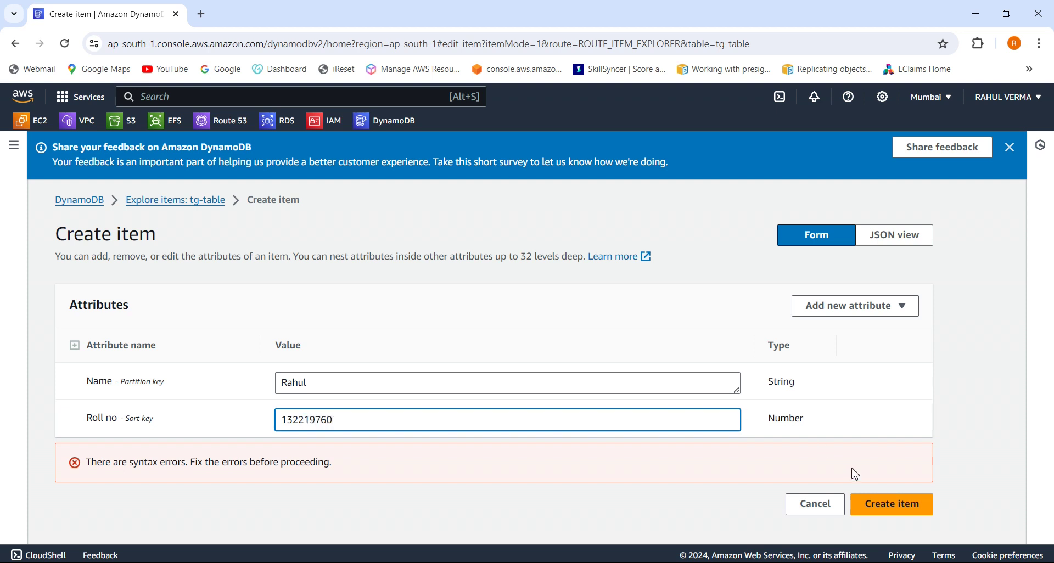
click(905, 517)
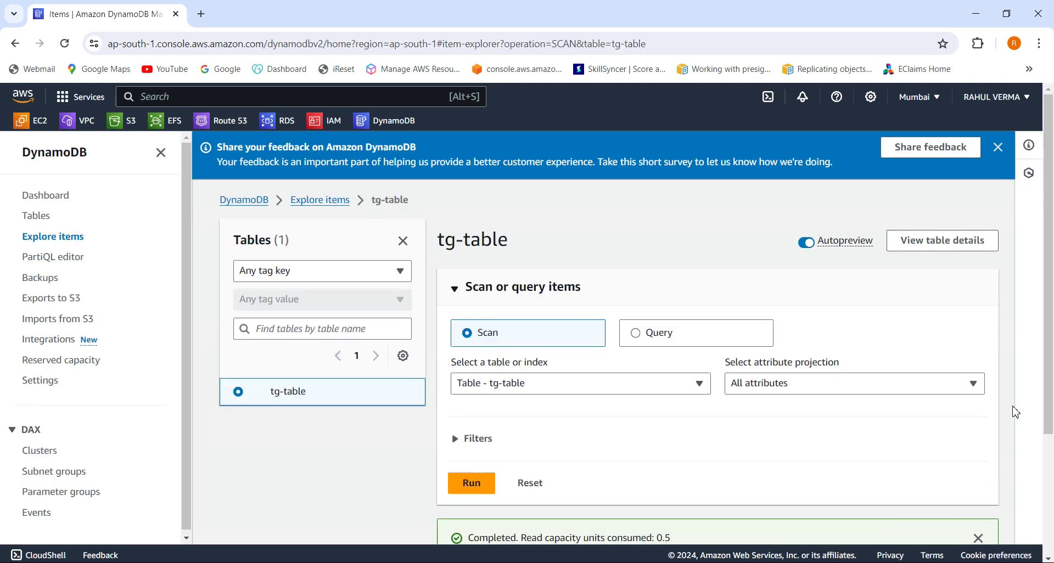
Open the student's item for editing and discard the trial String and Number attributes.
drag(1050, 421, 1050, 545)
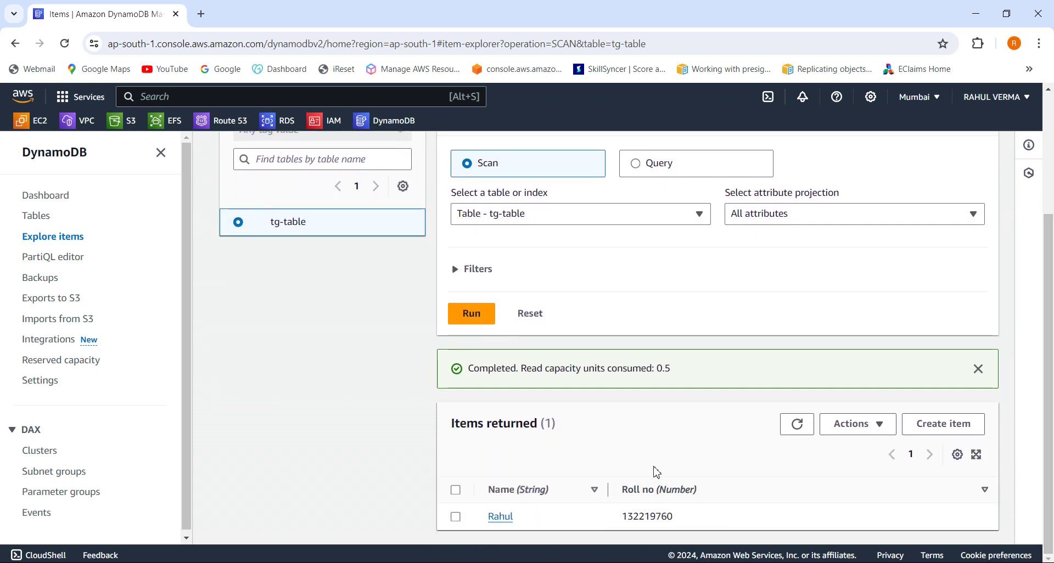
click(501, 517)
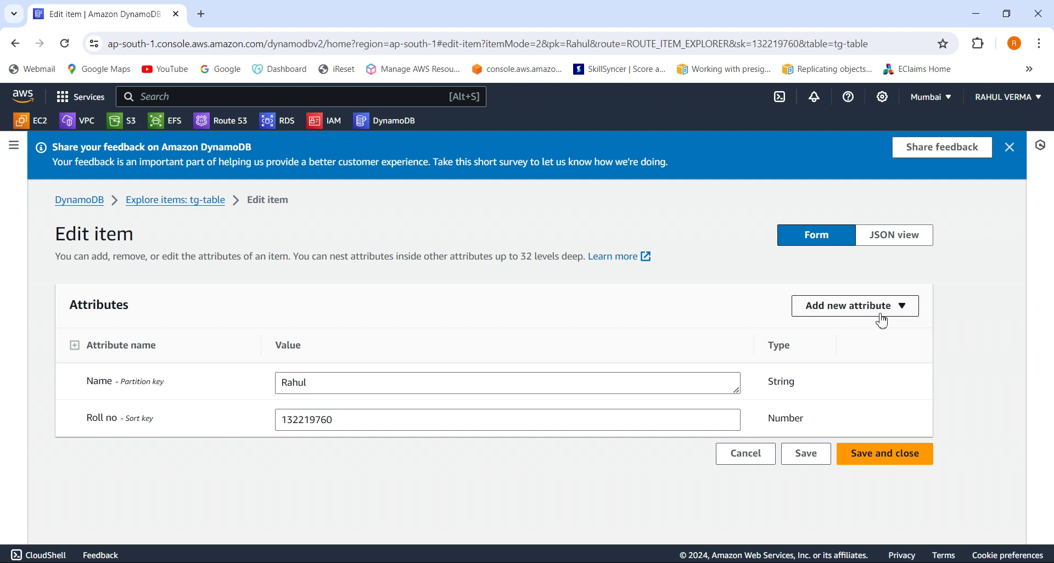
click(864, 319)
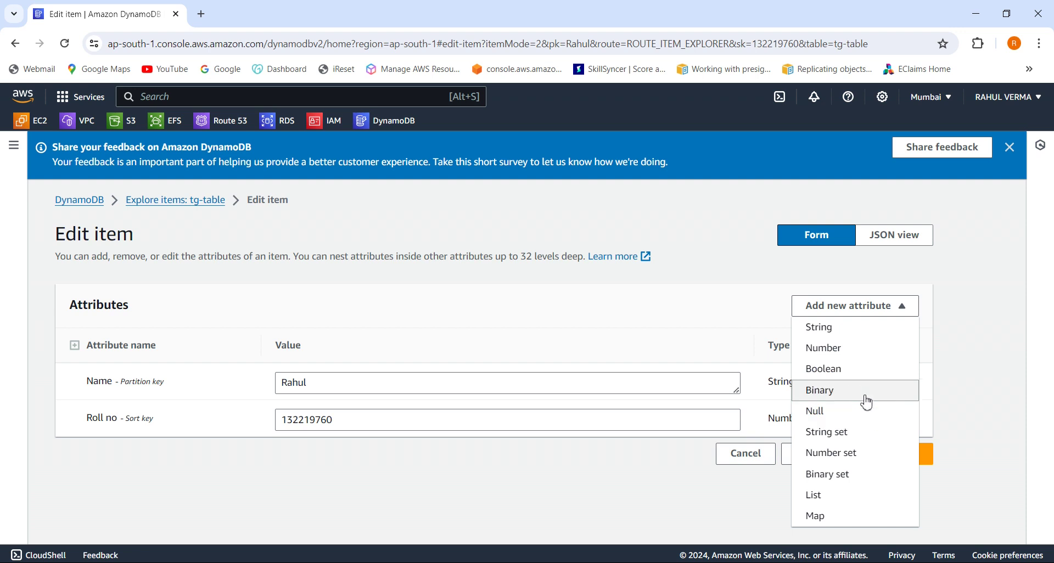
click(851, 333)
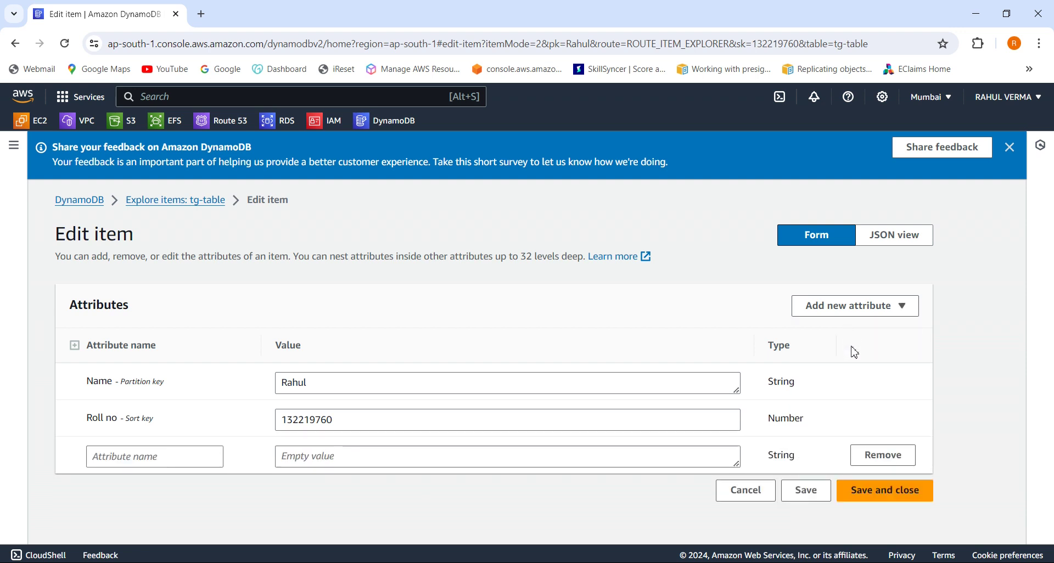
click(875, 317)
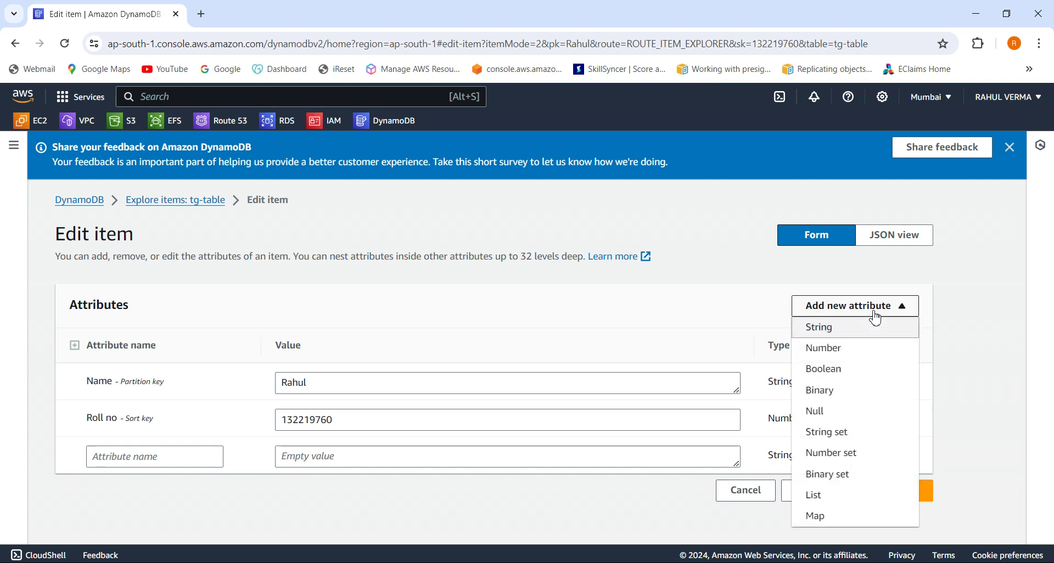
click(859, 354)
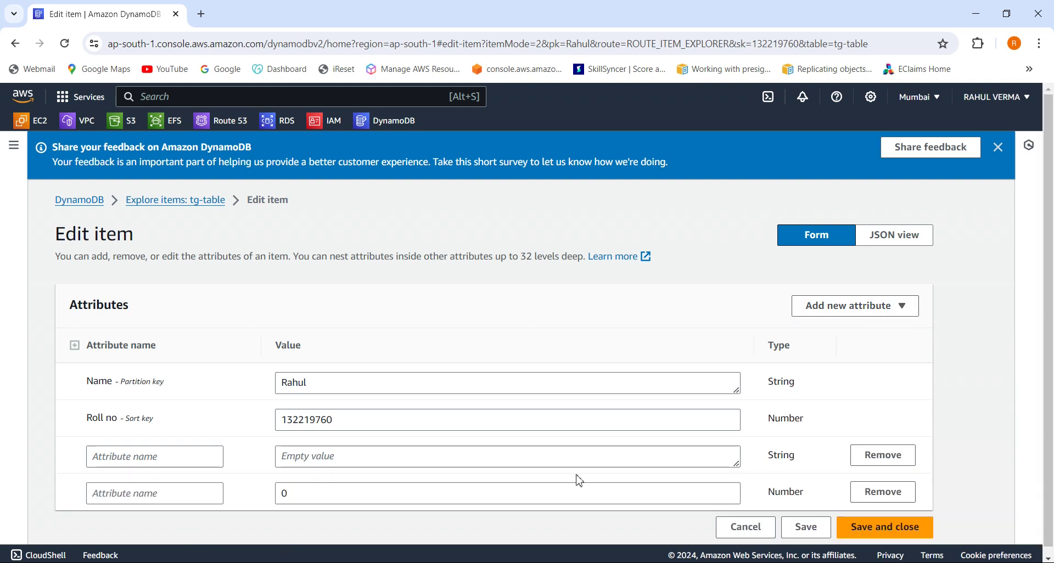
click(871, 492)
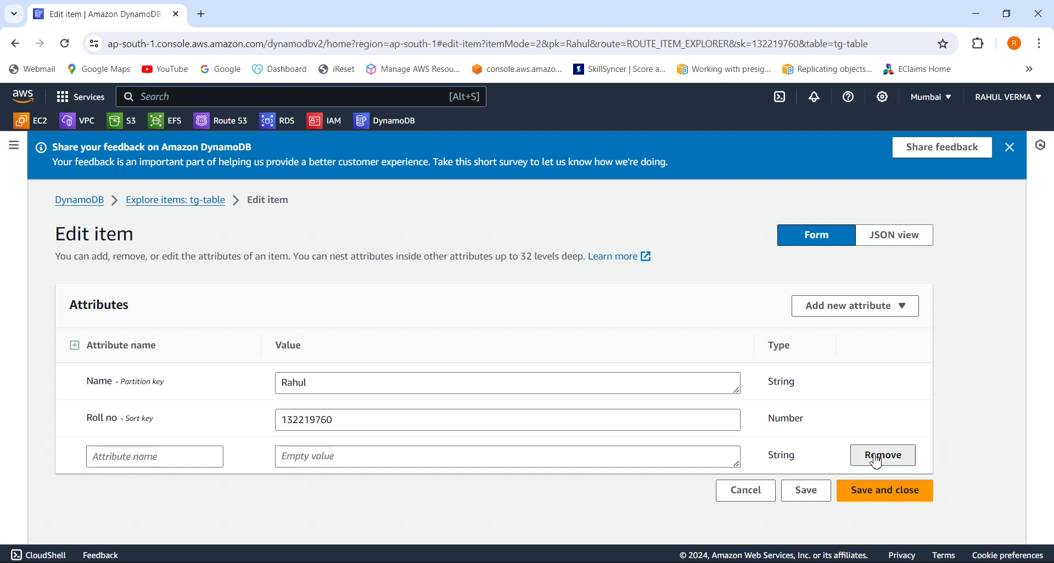
click(882, 455)
Add a Number attribute 'Contact number' holding the student's phone number and save.
click(843, 310)
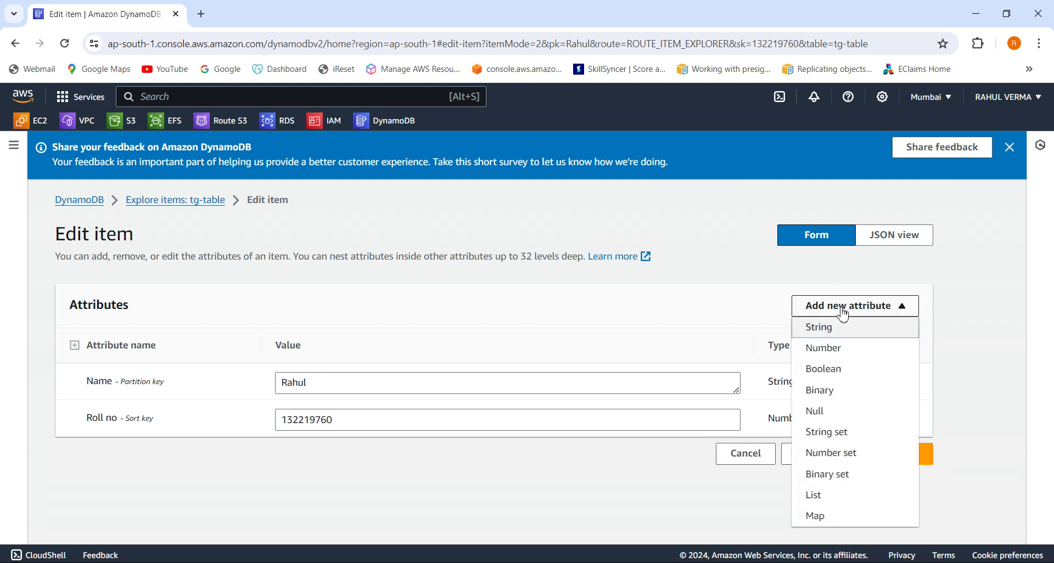
click(837, 356)
click(186, 456)
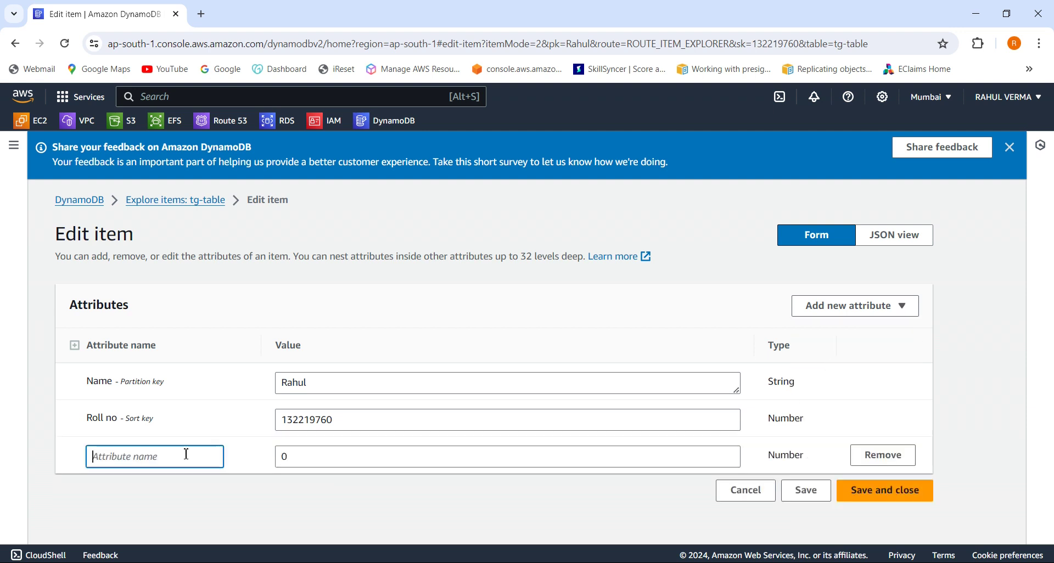
text(C)
text(ontact number)
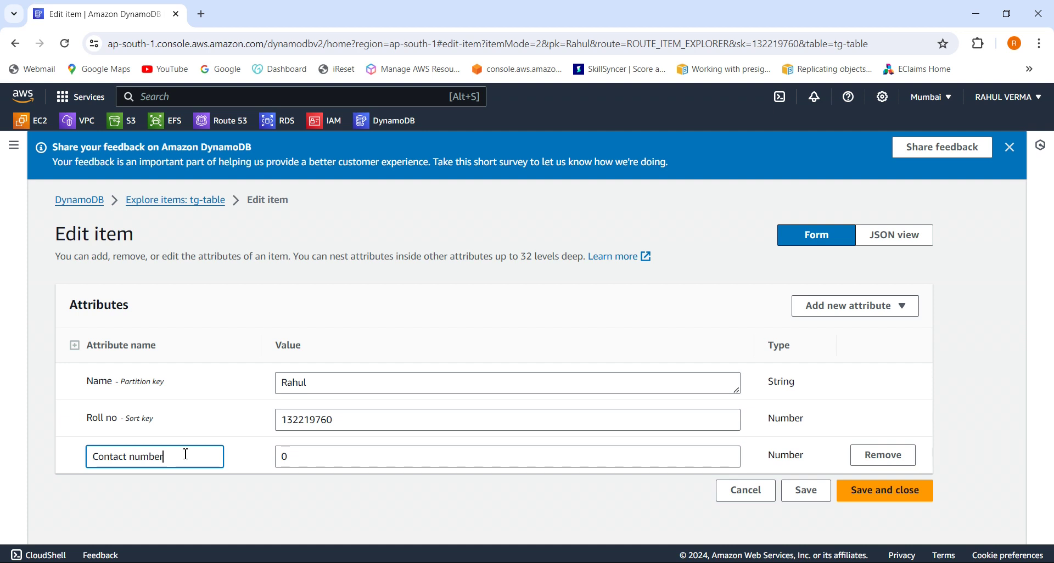
click(341, 456)
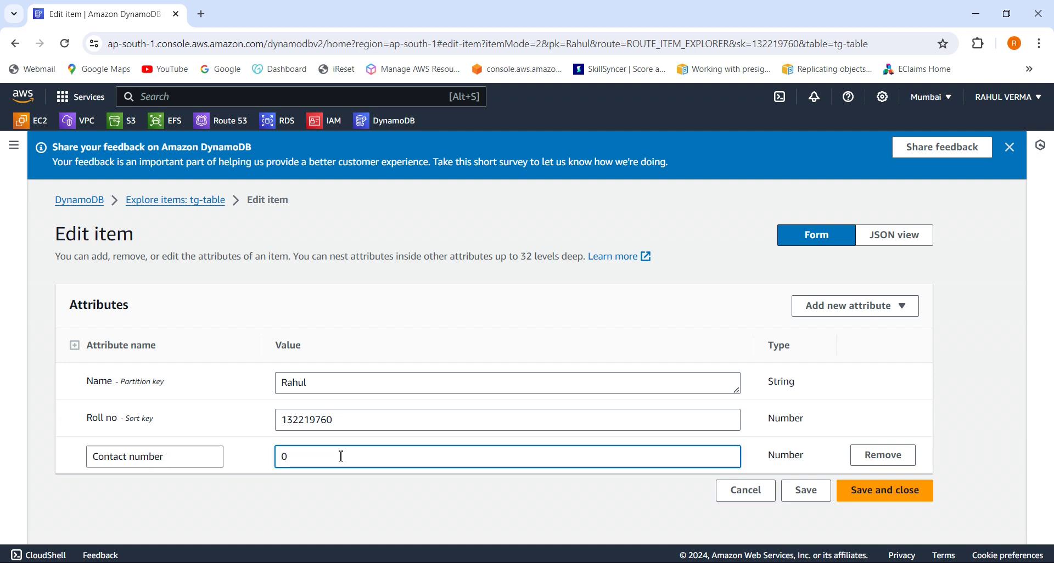
key(BackSpace)
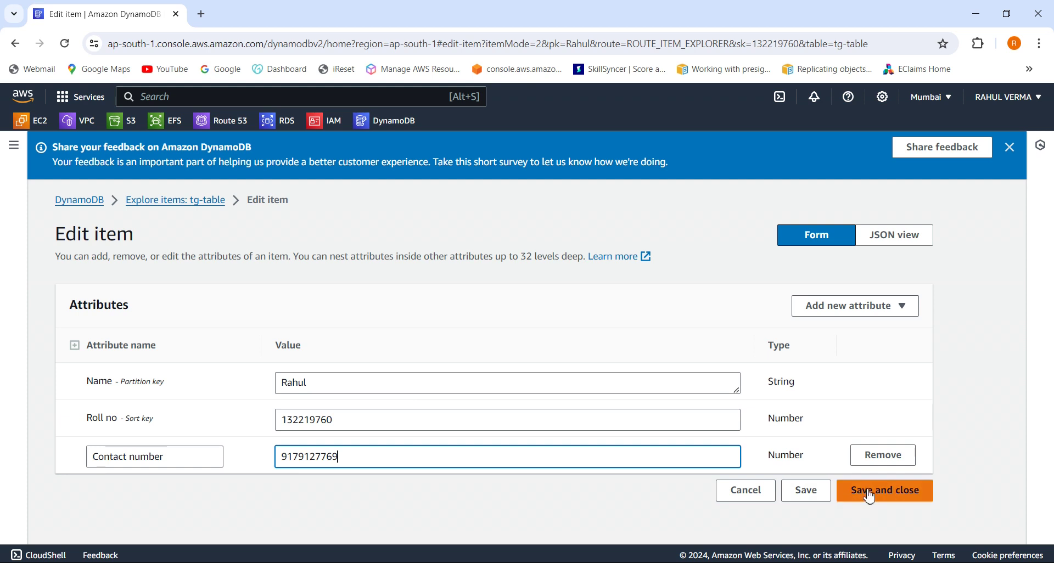
click(870, 497)
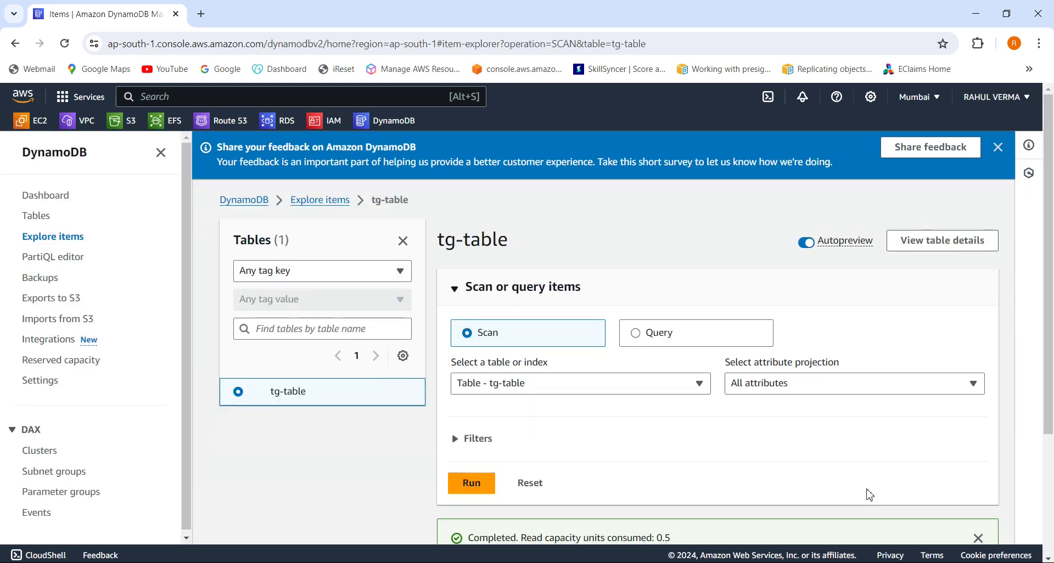
Scroll to Items returned and widen the Name column to view Contact number.
drag(1048, 427, 1051, 553)
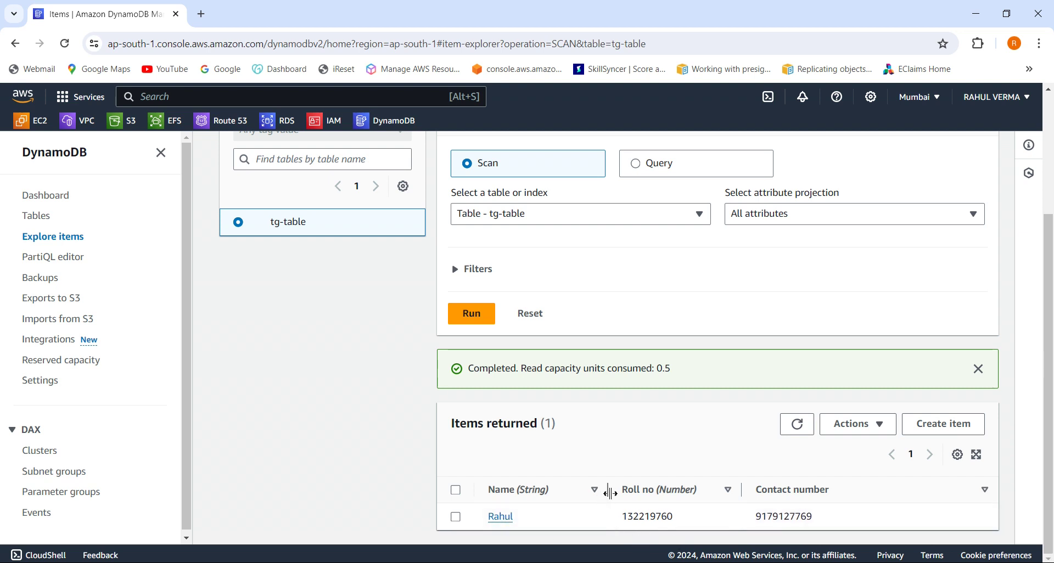
drag(610, 494, 640, 496)
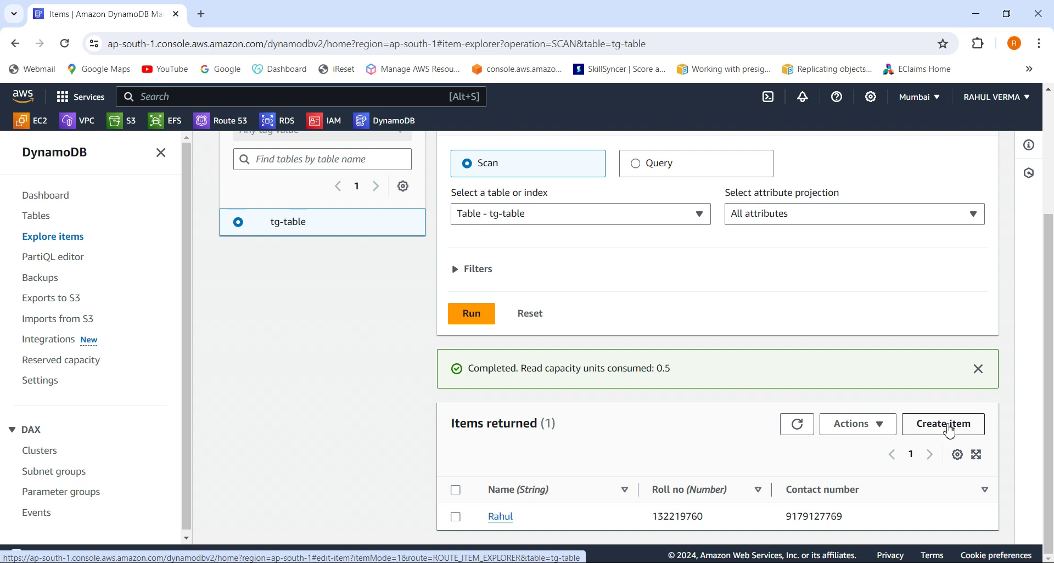
Start a new item with only a String attribute 'name' filled, and try to create it.
click(950, 425)
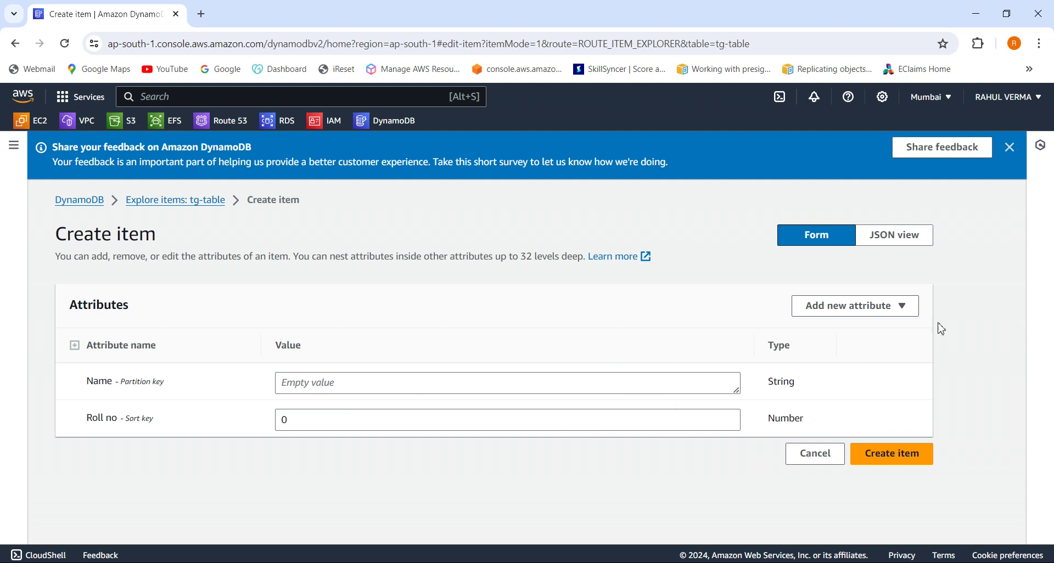
click(887, 305)
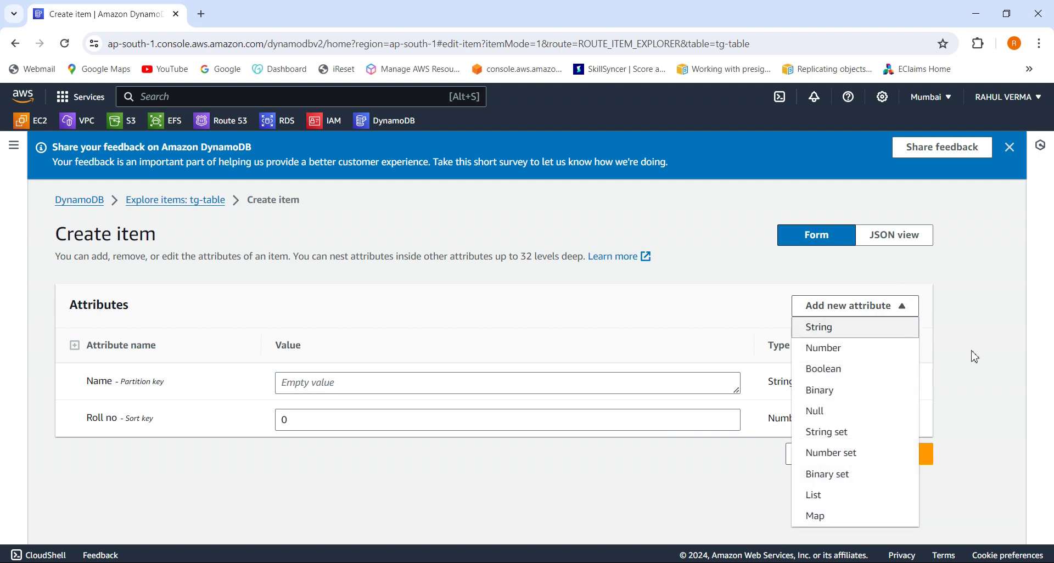
click(970, 353)
click(894, 310)
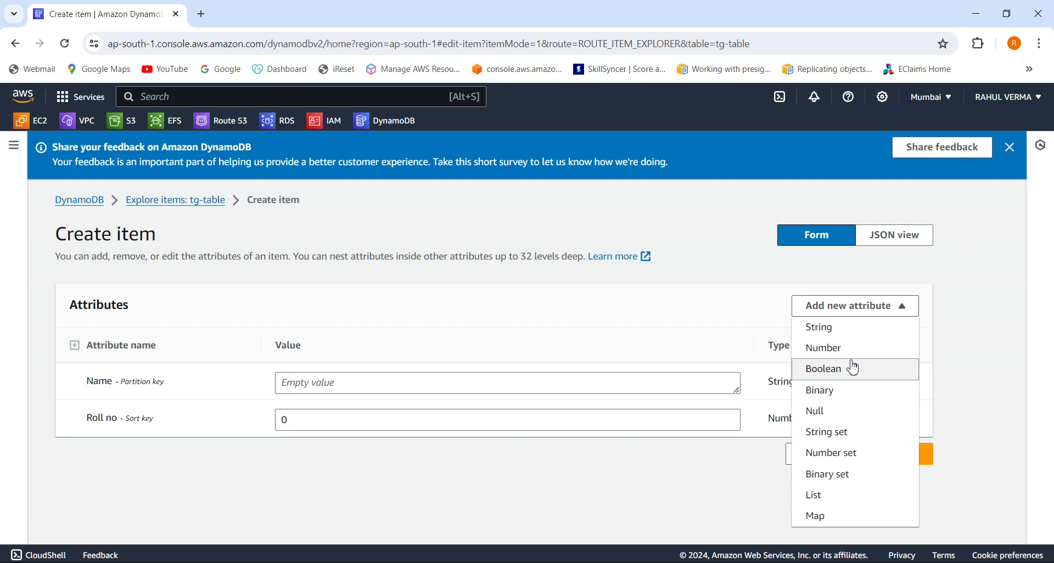
click(836, 336)
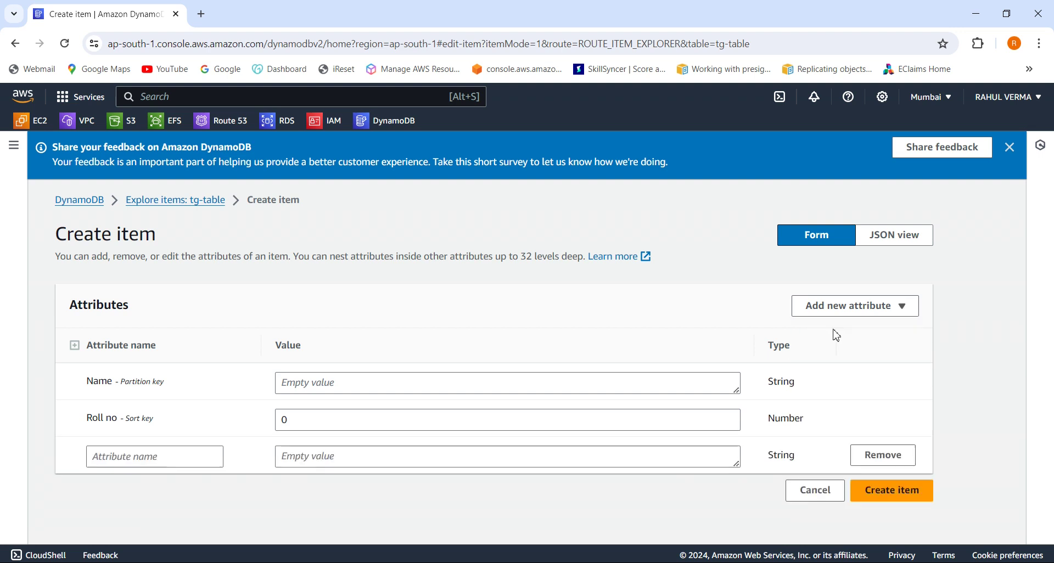
click(173, 457)
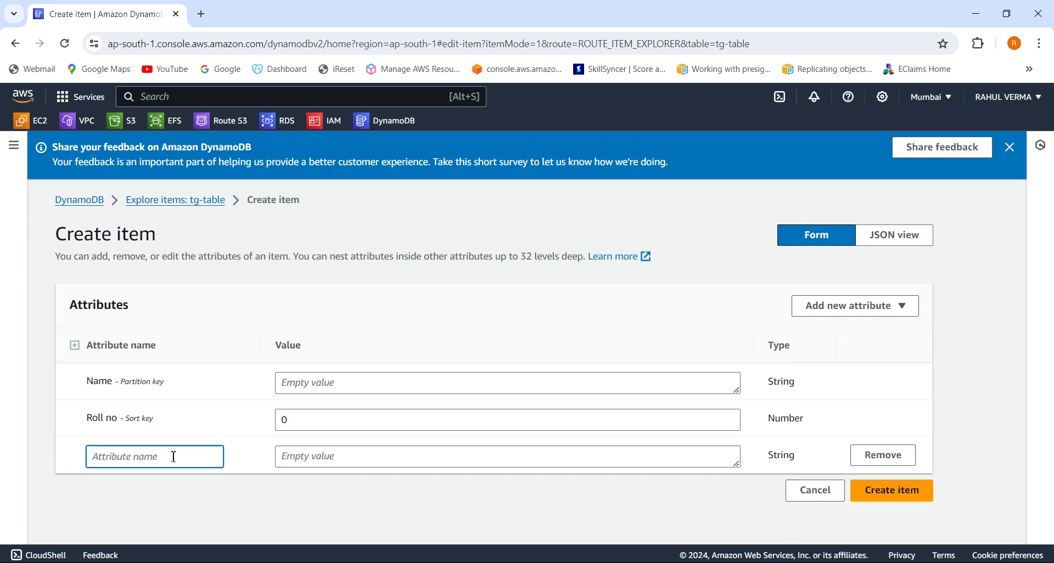
text(name)
click(337, 462)
text(shivi)
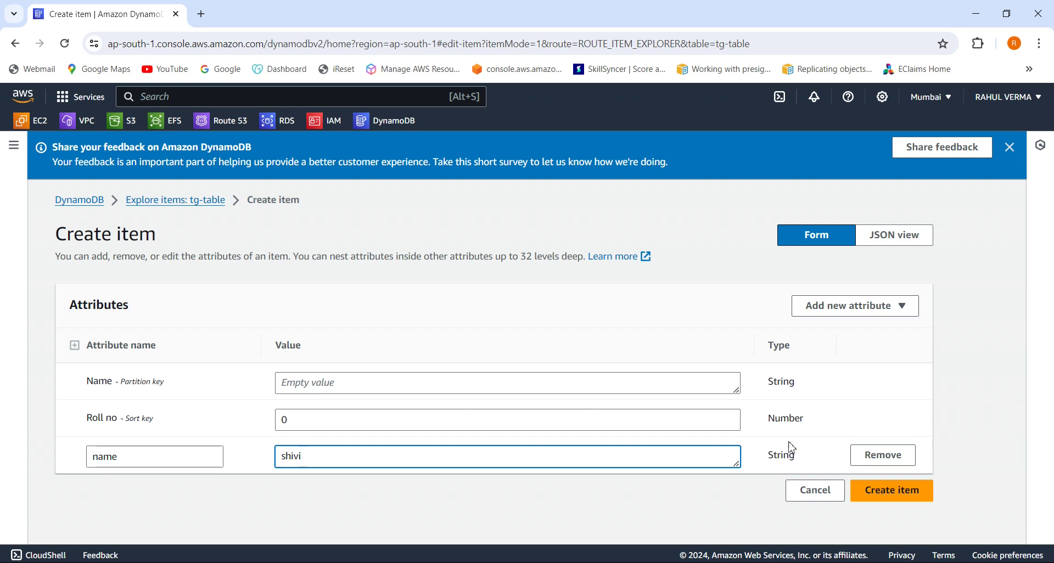
click(913, 497)
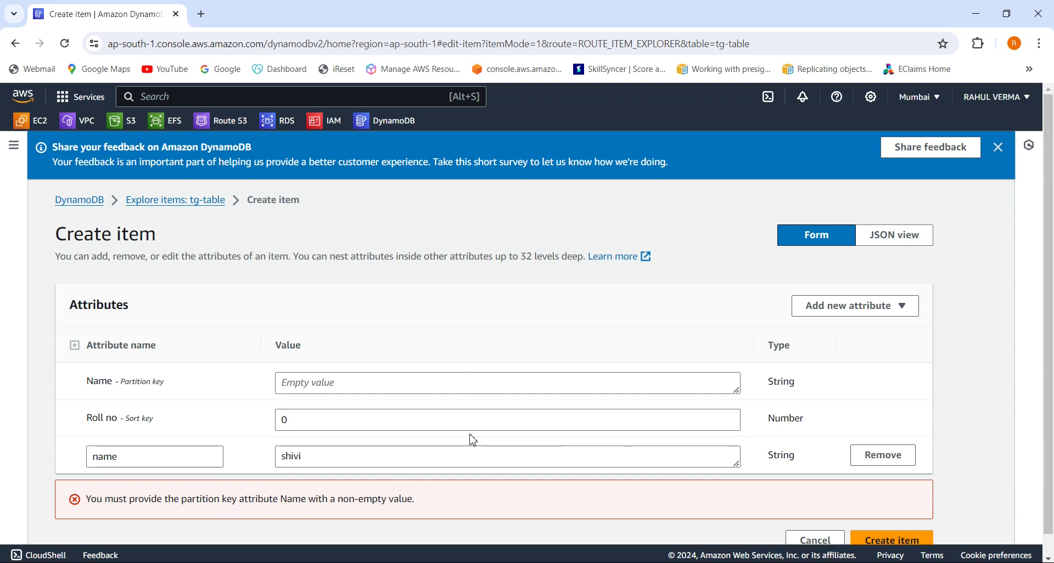
Fill Name 'techlaptocare' and Roll no 123456, then create the item.
click(404, 390)
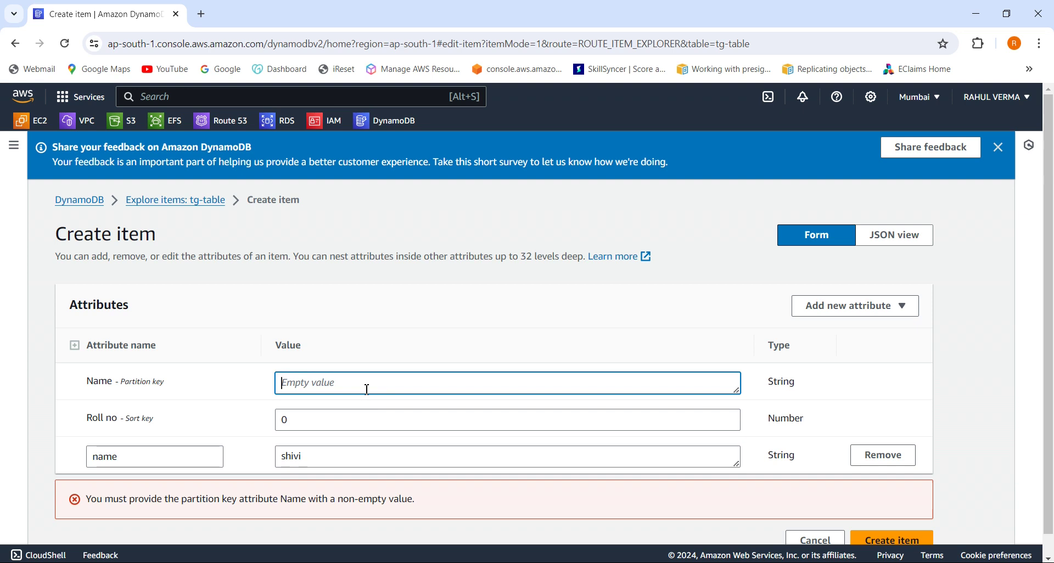
text(techlaptocare)
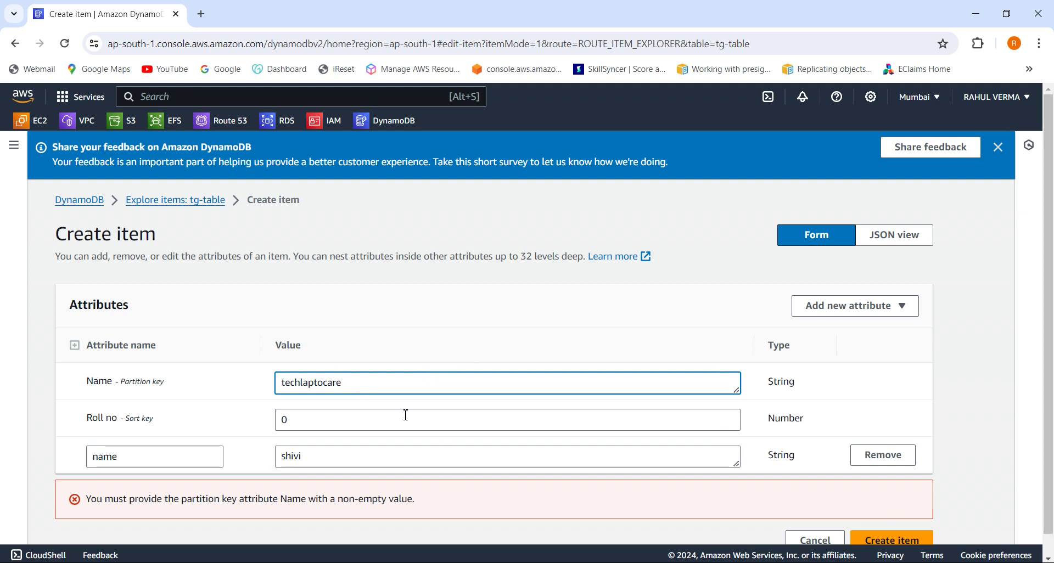
click(393, 426)
key(BackSpace)
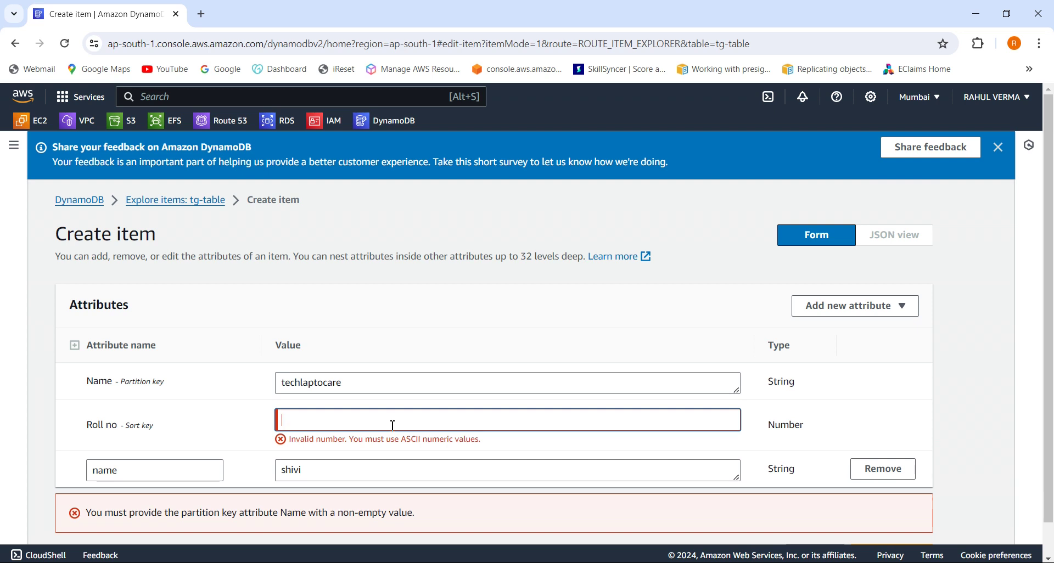
text(my)
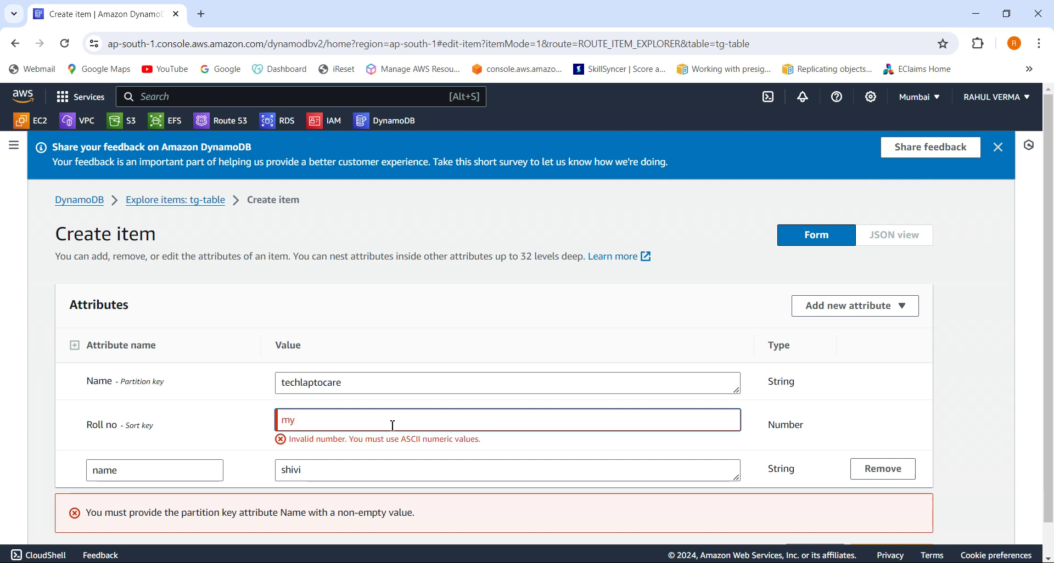
text(123456)
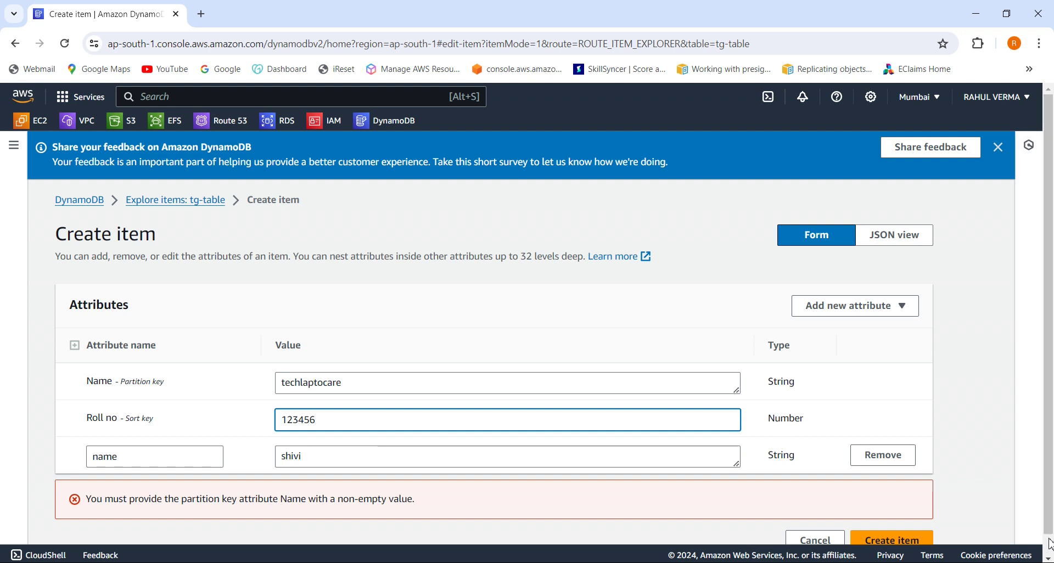
scroll(1049, 544, down, 1)
click(910, 521)
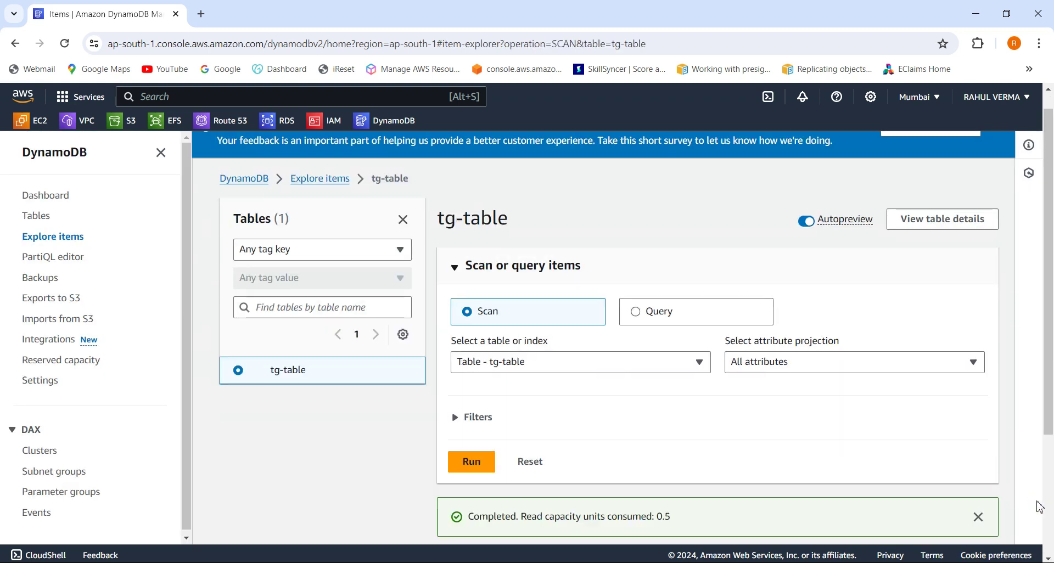
scroll(1039, 507, down, 3)
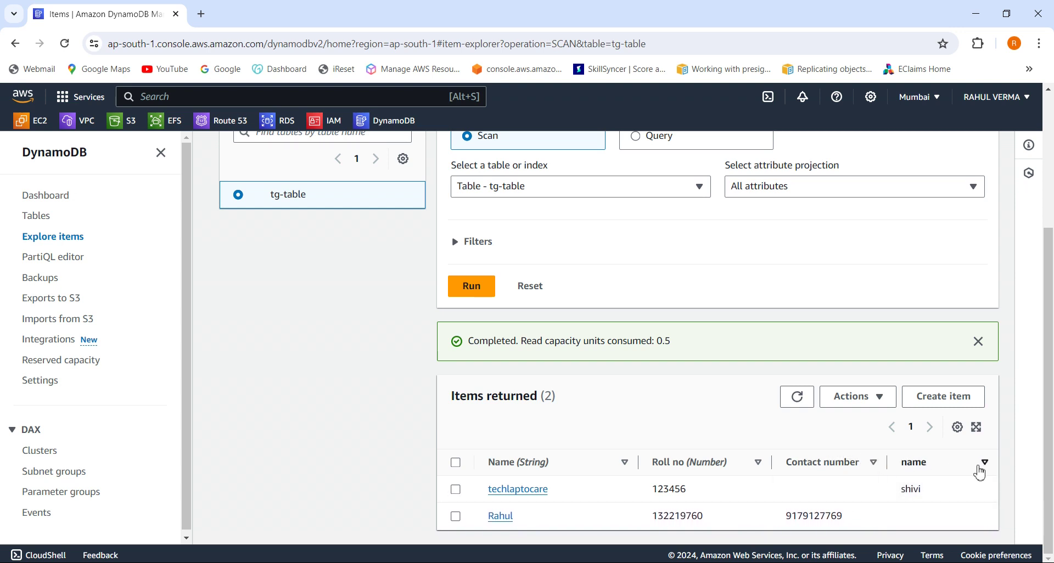
mouse_move(977, 489)
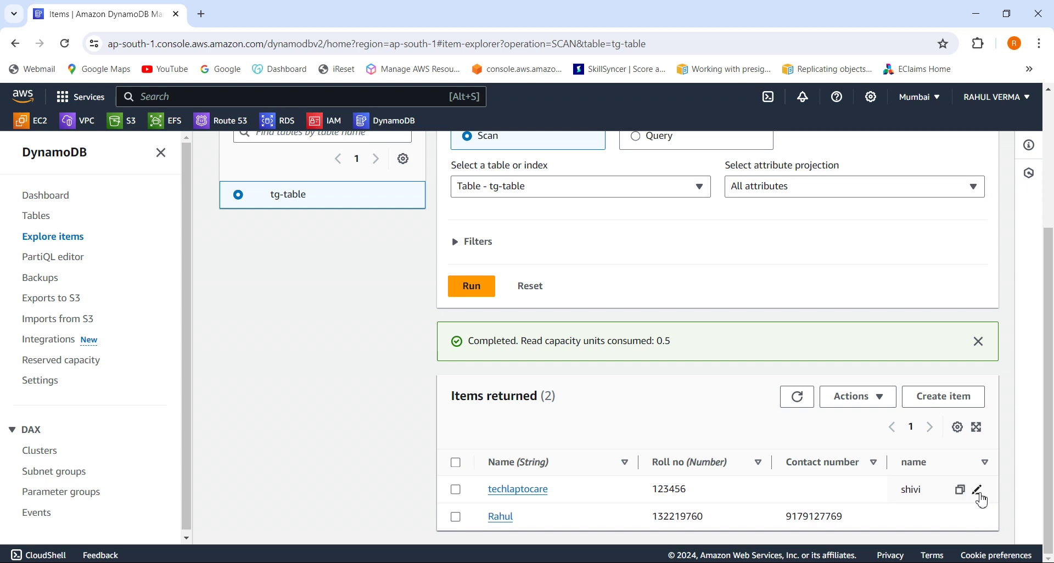
click(978, 493)
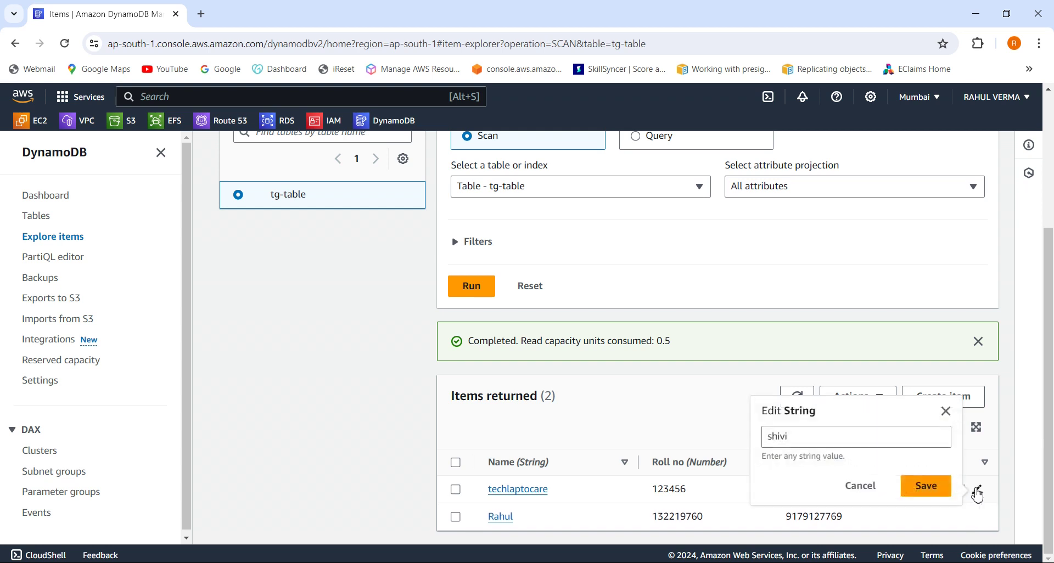
click(873, 488)
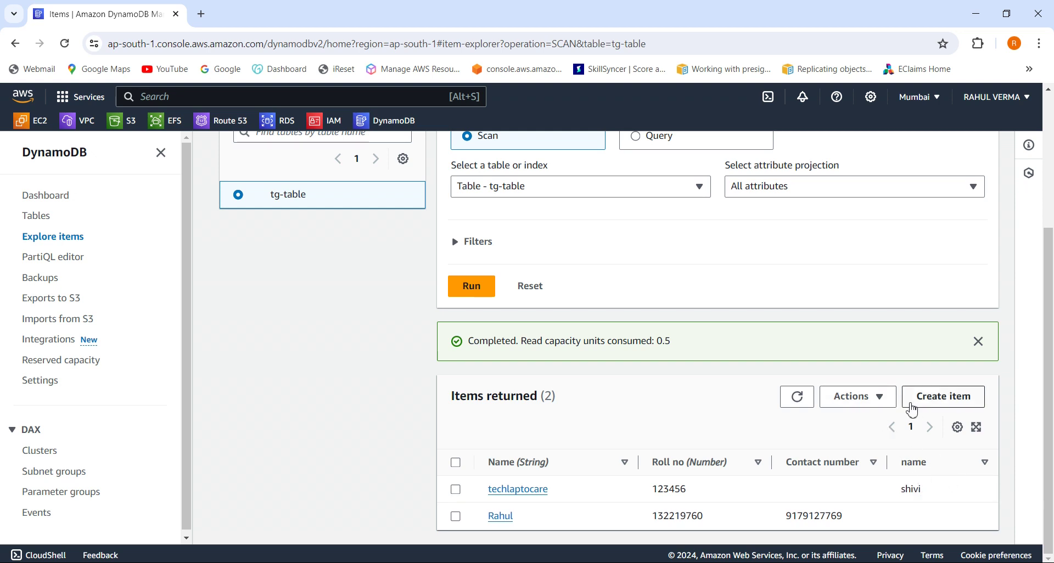
click(881, 403)
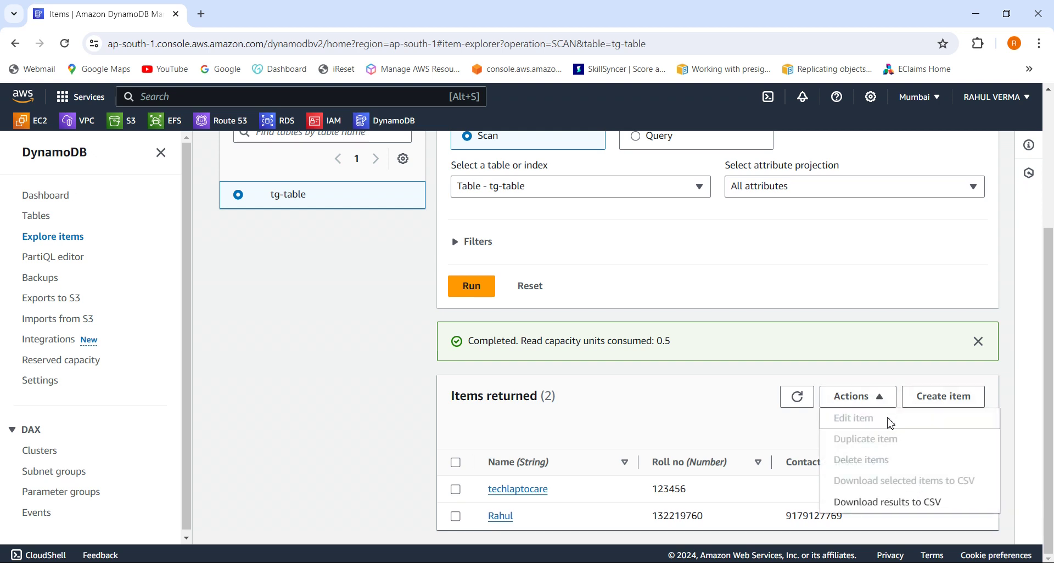
click(756, 443)
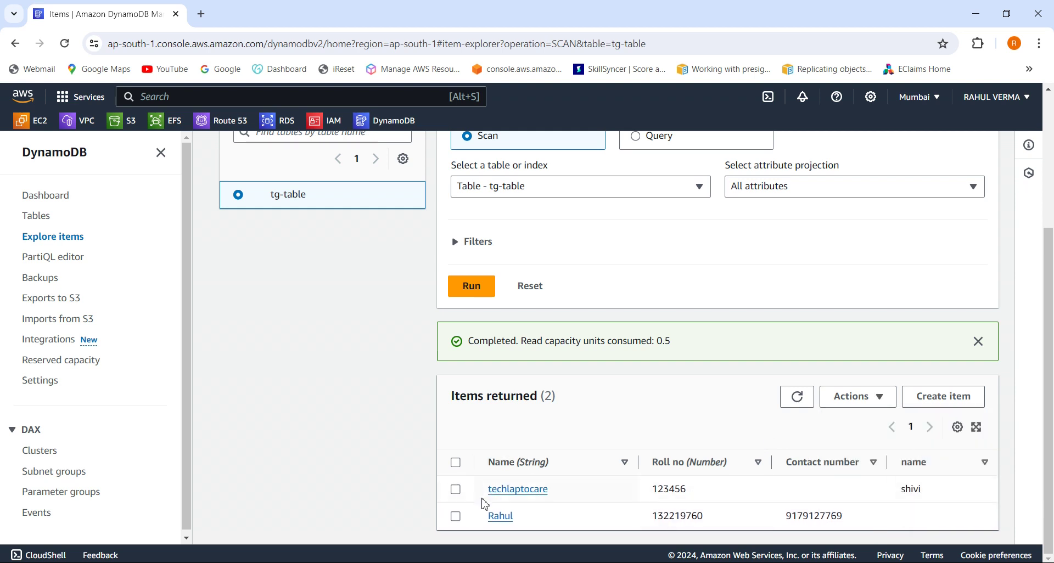
click(456, 490)
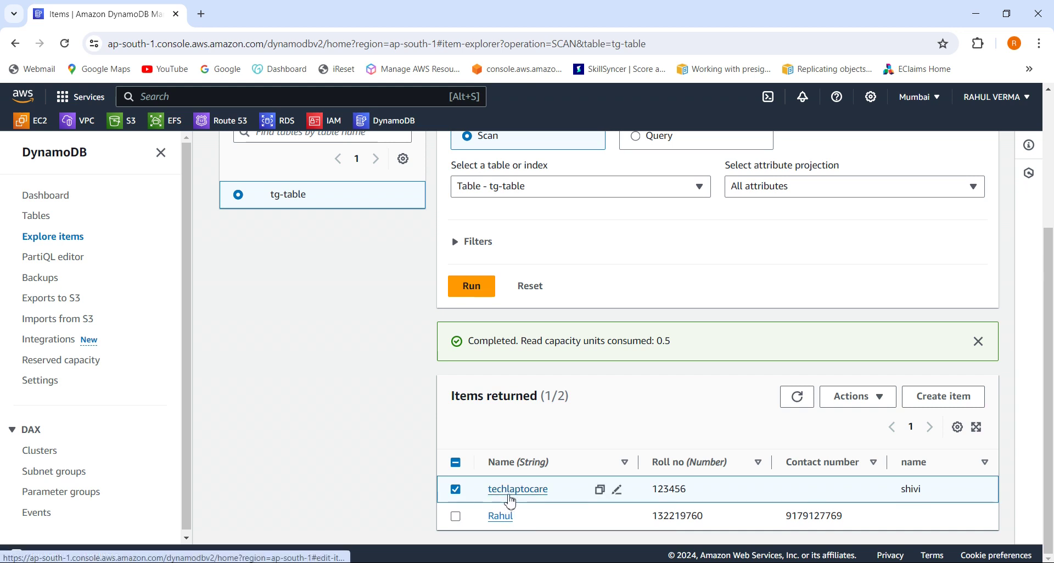
click(509, 496)
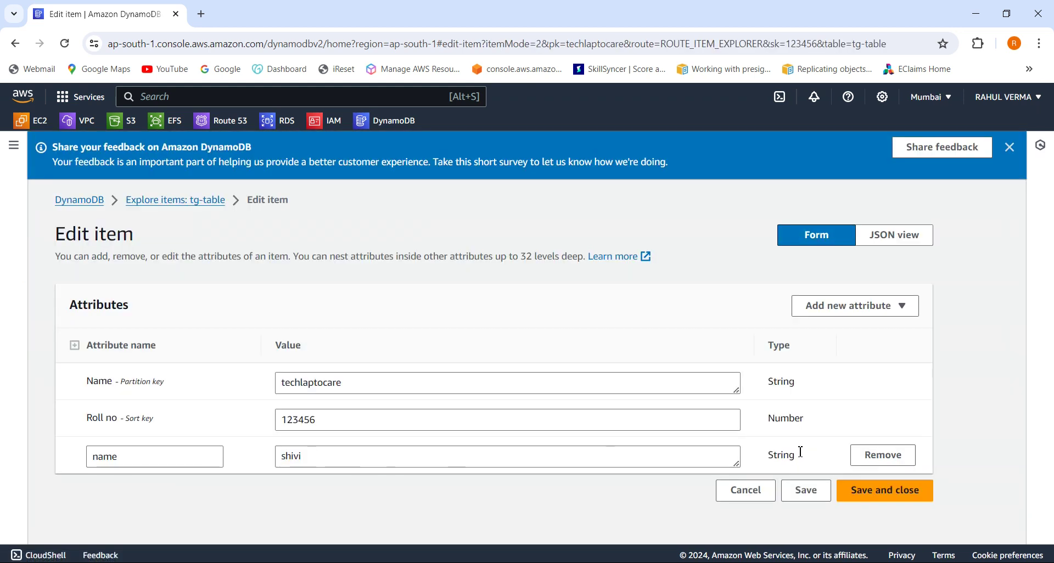
Drop the 'name' attribute from the techlaptocare item and save the changes.
click(880, 465)
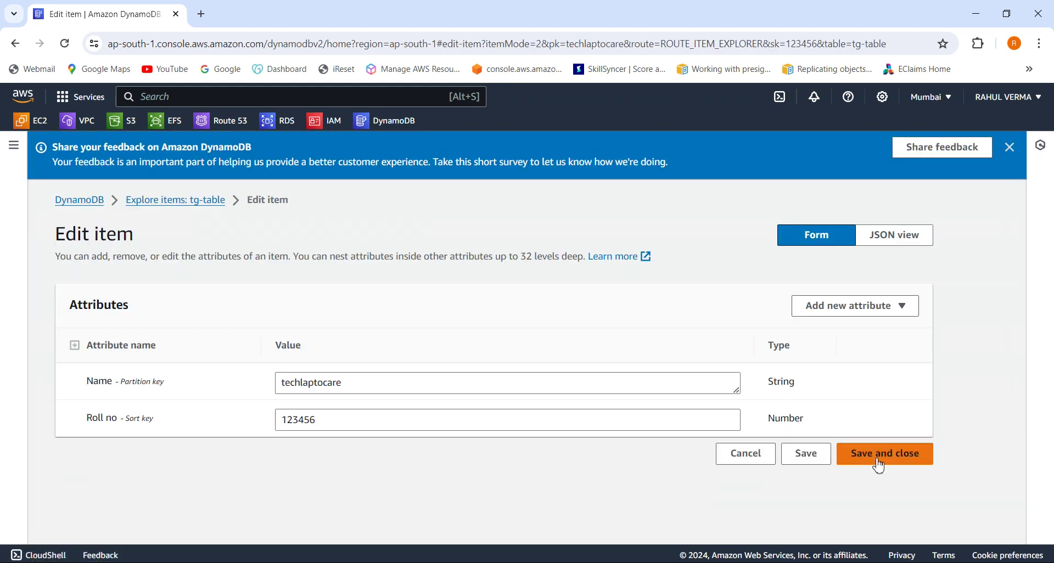
click(811, 464)
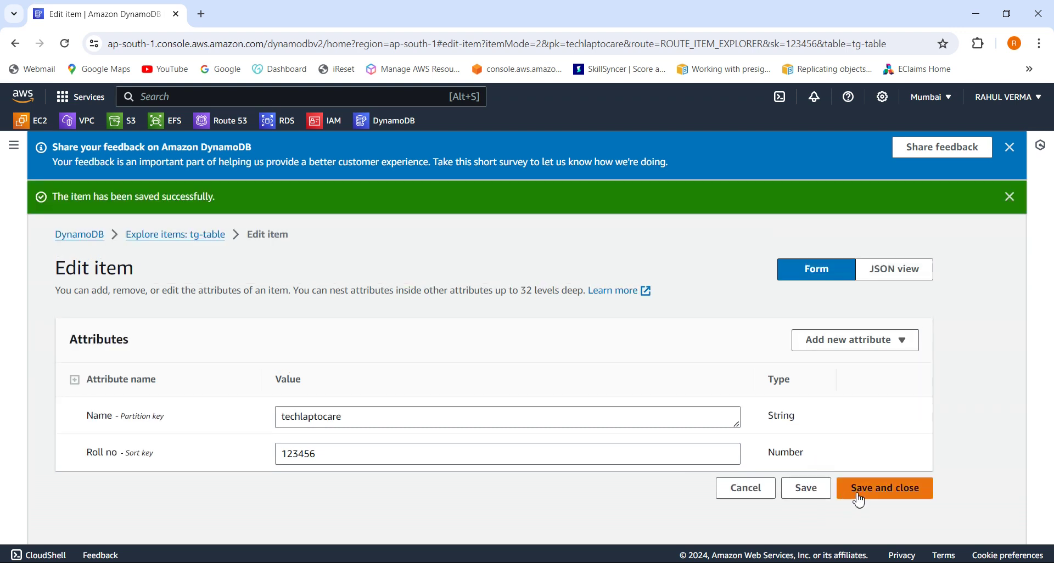
click(864, 491)
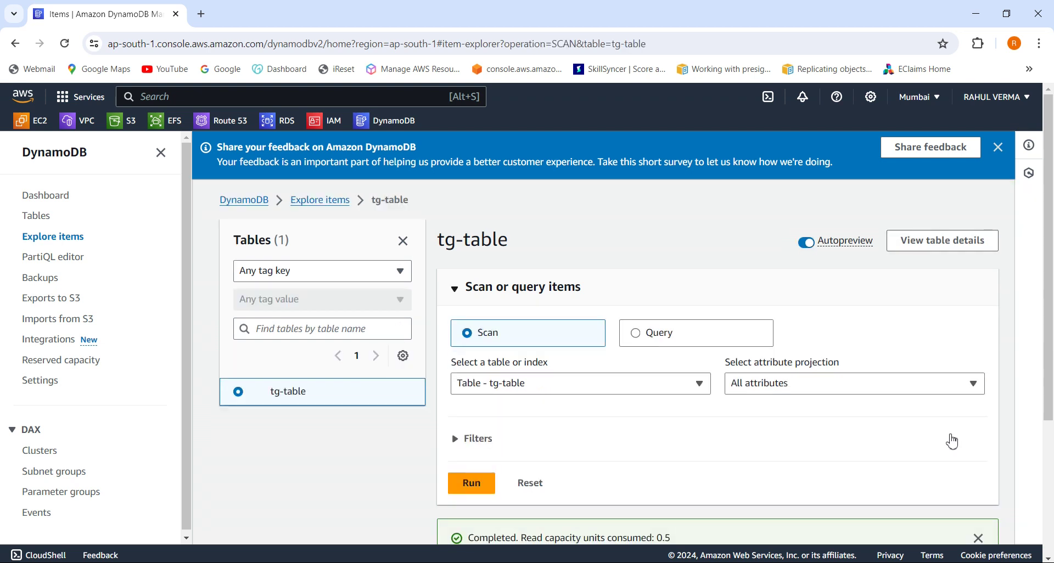
scroll(694, 478, down, 3)
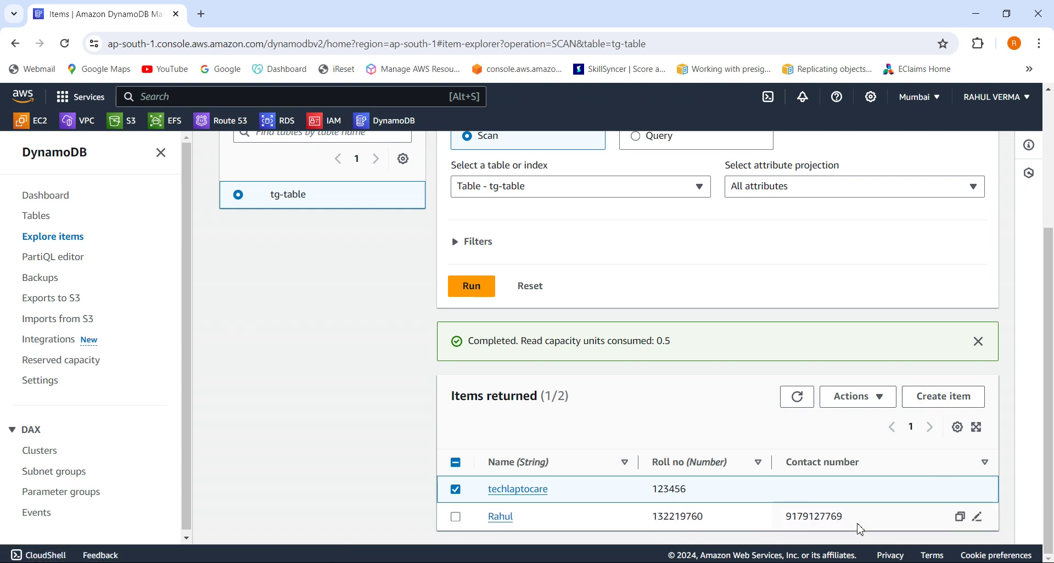
click(933, 406)
Enter the student's name for the new item and set its Roll no to 45.
click(378, 391)
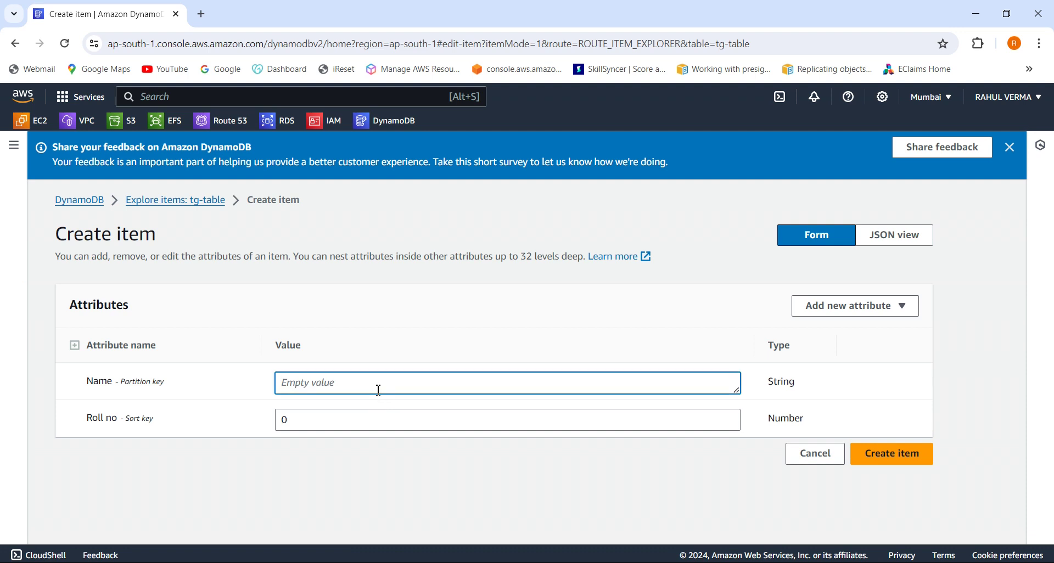
text(varsha)
click(356, 428)
key(BackSpace)
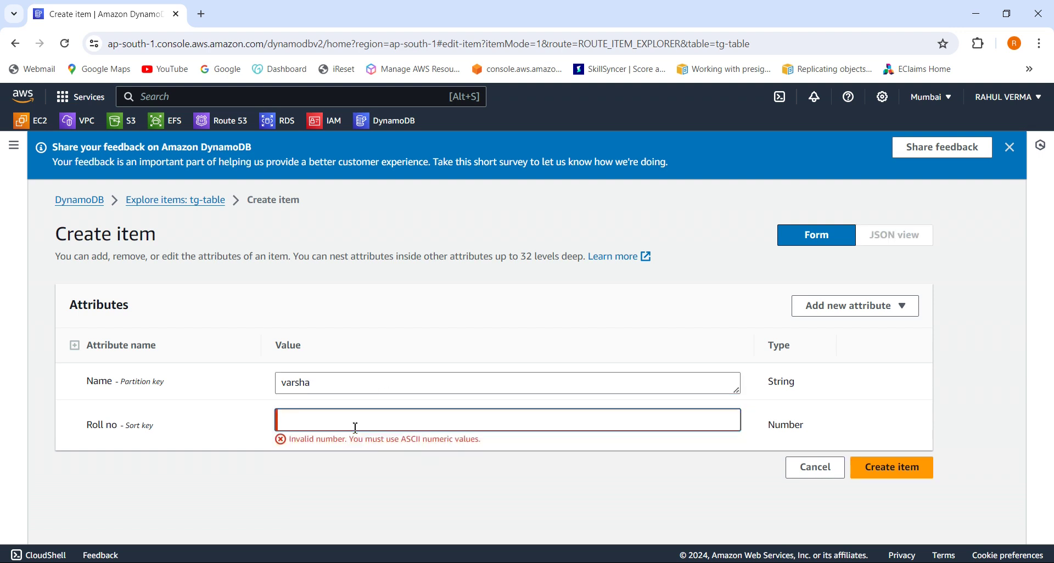
text(45678)
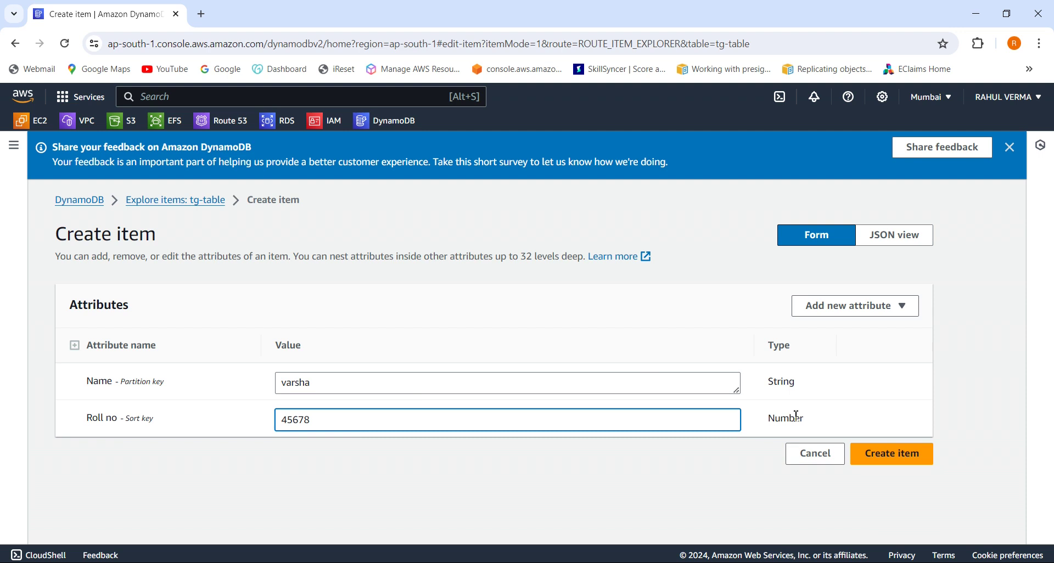
Add a String attribute company with value hcl and create the item in tg-table.
click(848, 310)
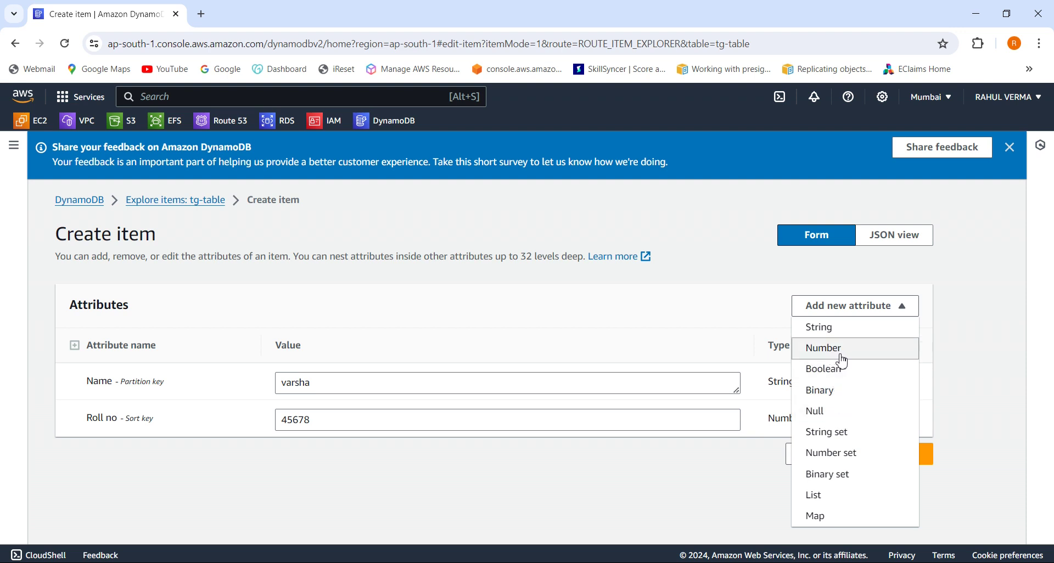
click(831, 329)
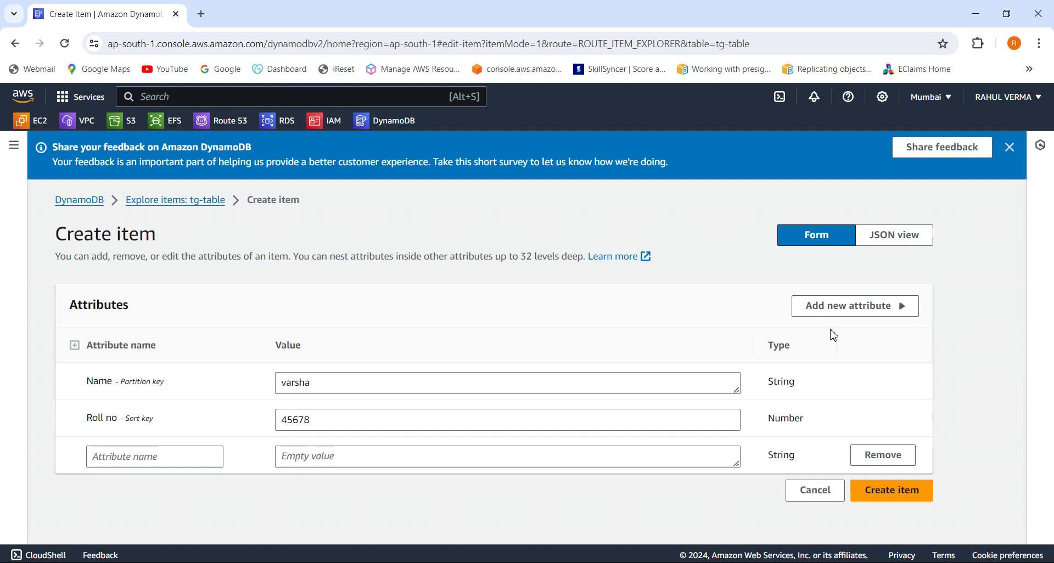
click(175, 465)
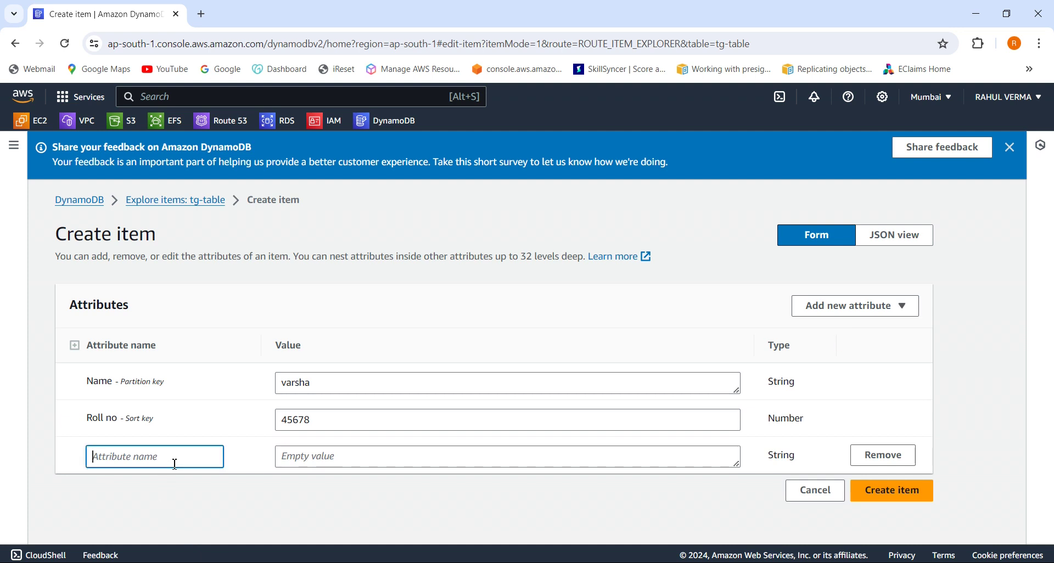
text(company)
click(361, 464)
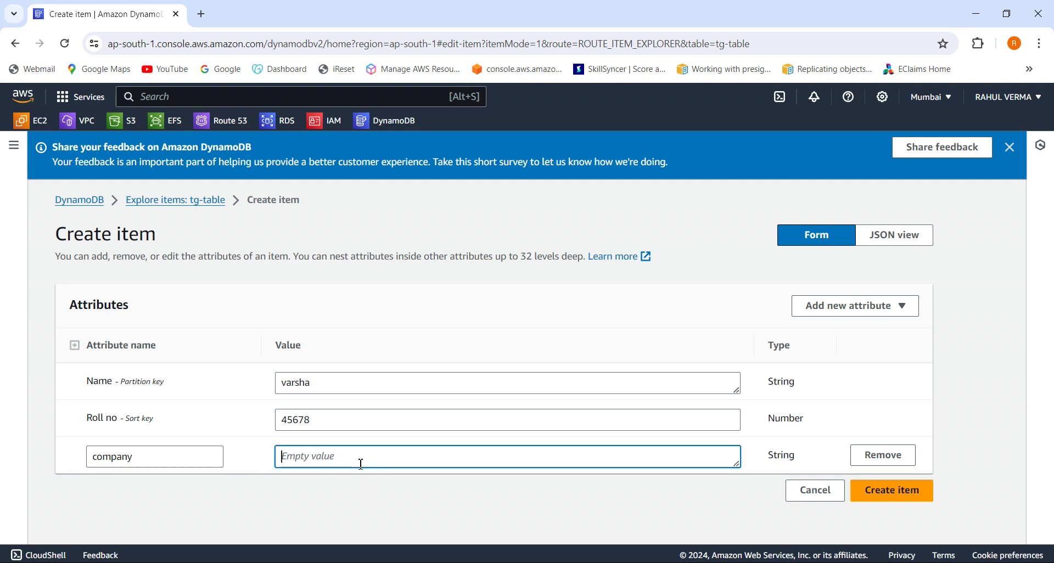
text(hcl)
click(892, 494)
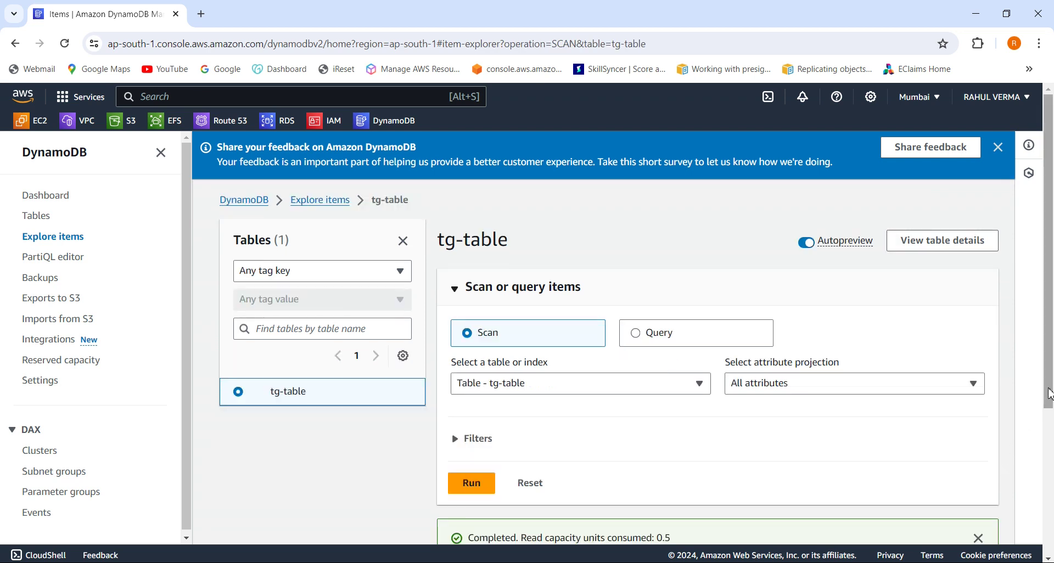
Deselect the techlaptocare item, download all results as results.csv, and review it in Excel.
drag(1050, 394, 1049, 545)
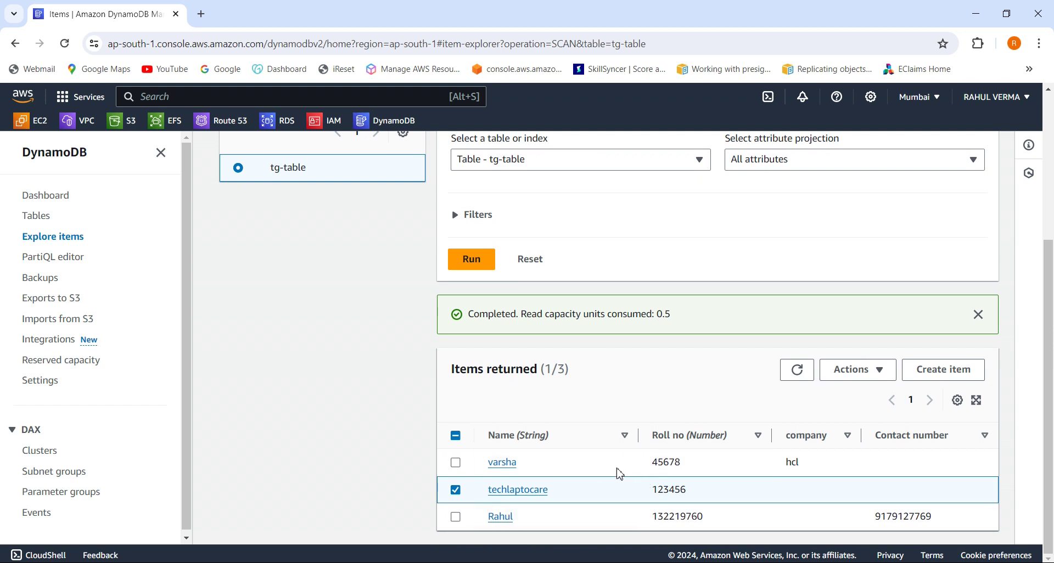
click(459, 490)
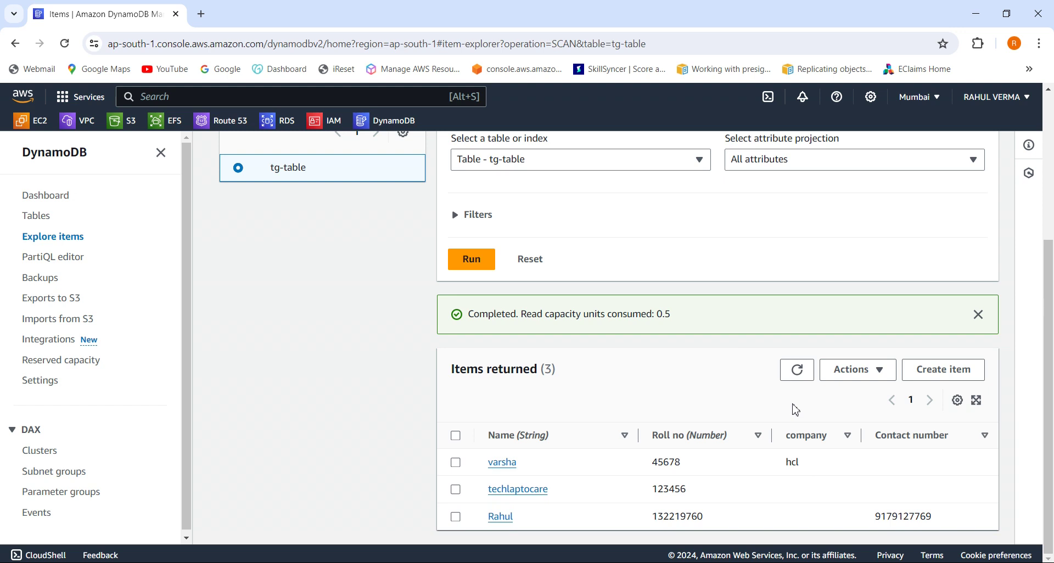
click(875, 382)
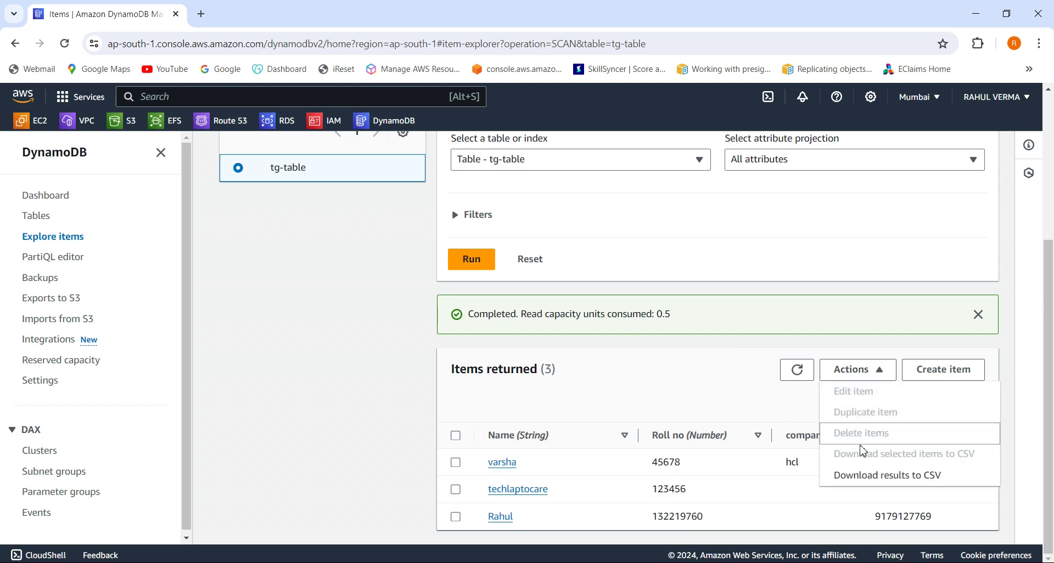
click(888, 473)
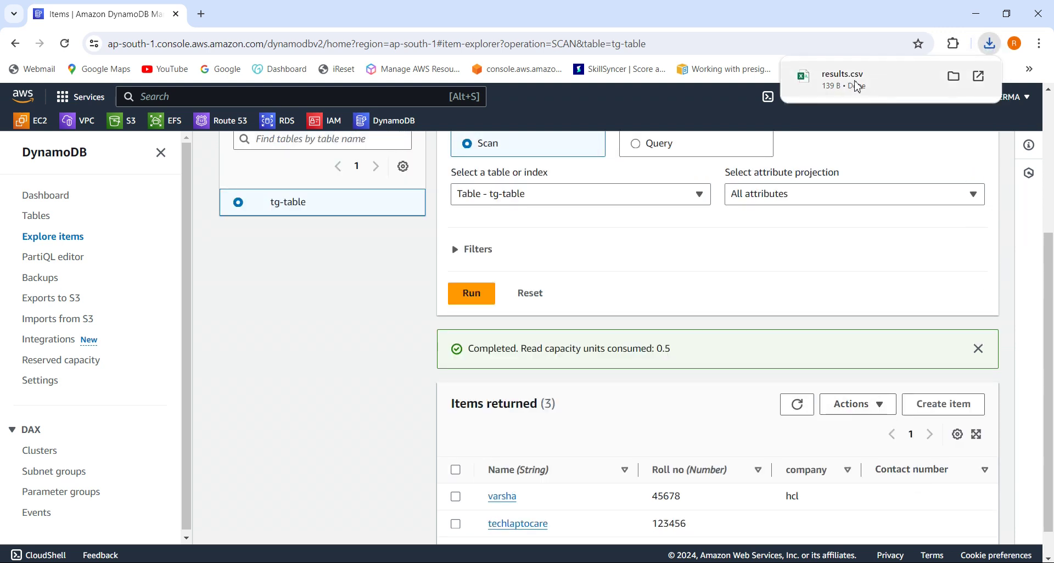
click(858, 88)
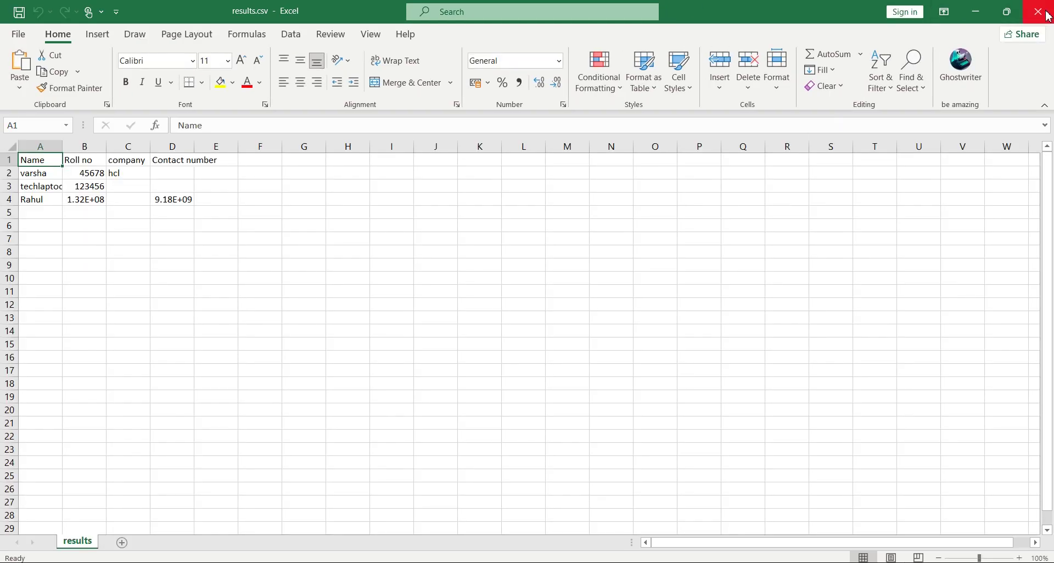
click(1048, 15)
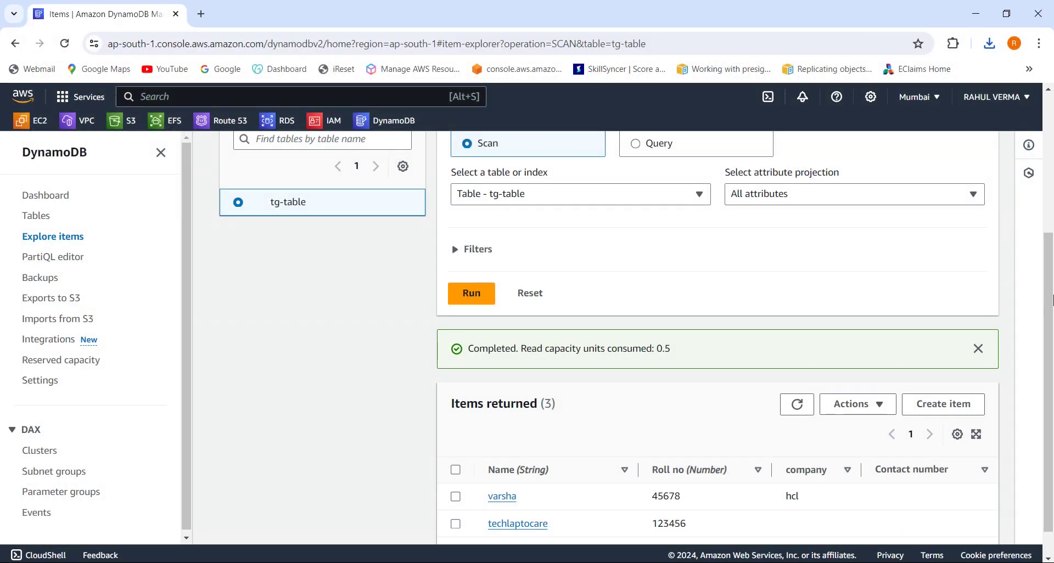
Switch projection to Specific attributes and back to All attributes, then expand Filters.
drag(1050, 290, 1048, 342)
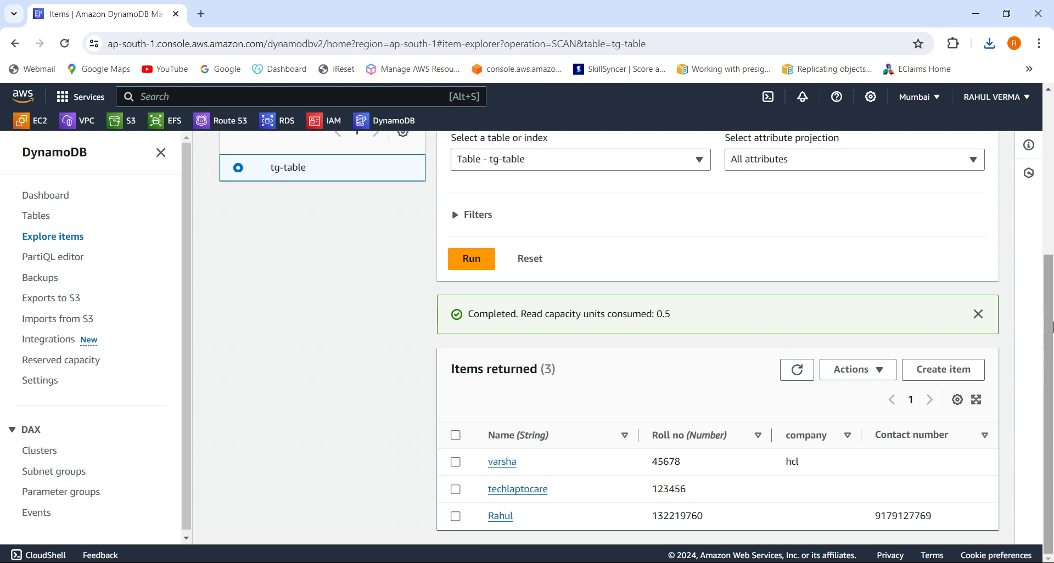
click(1050, 210)
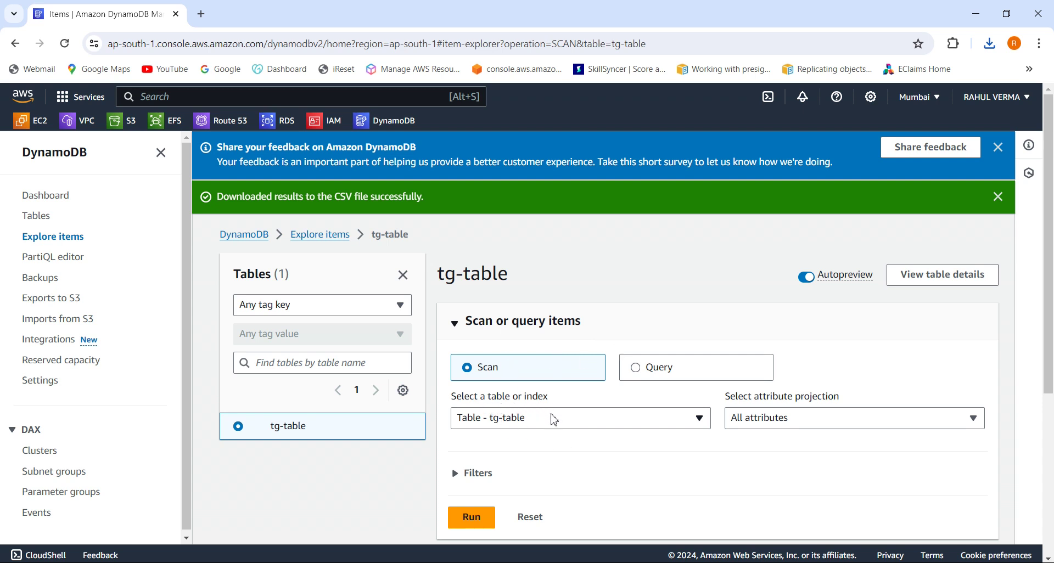
click(810, 423)
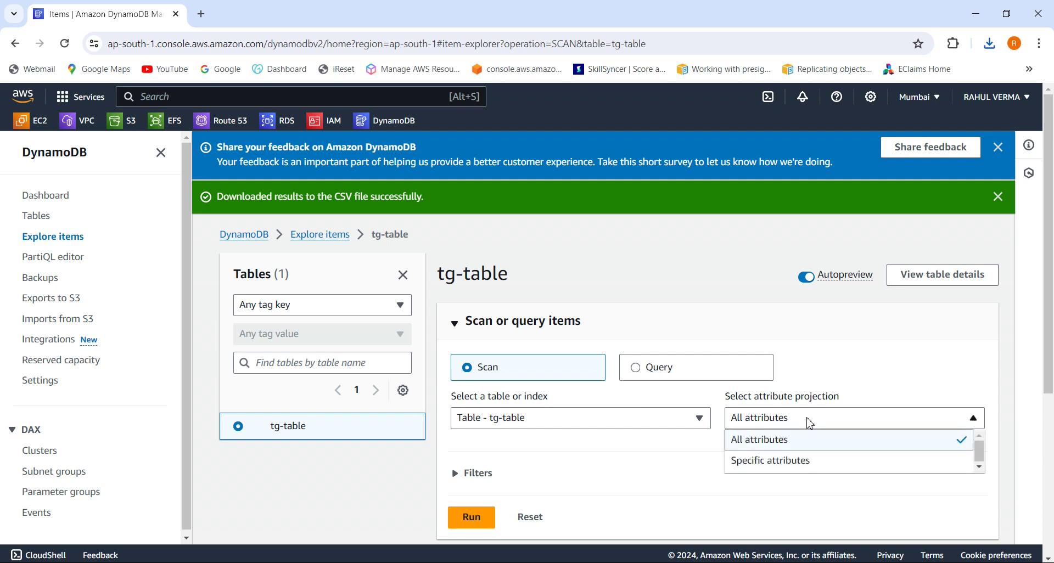
click(809, 463)
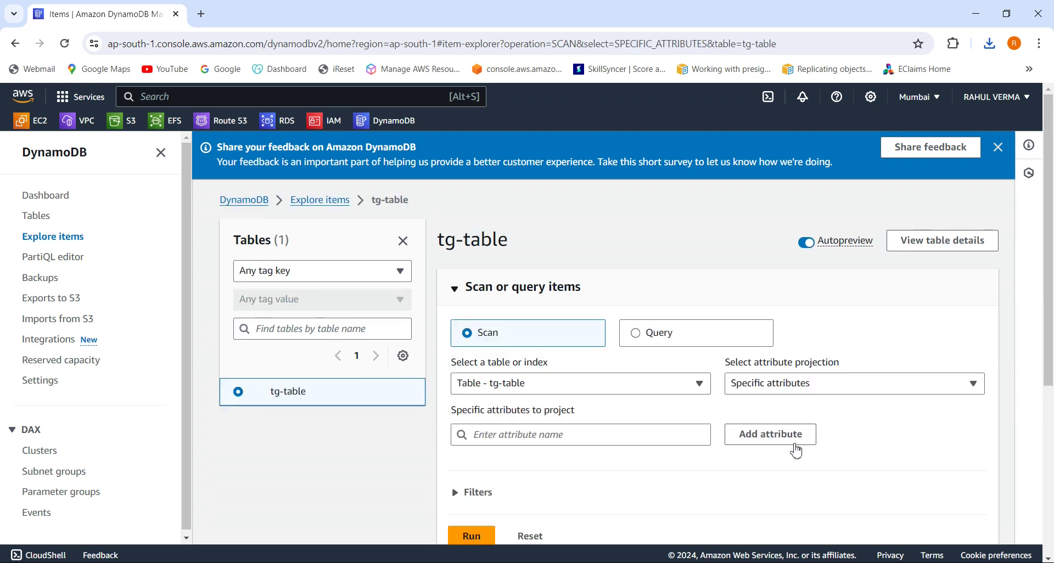
click(835, 384)
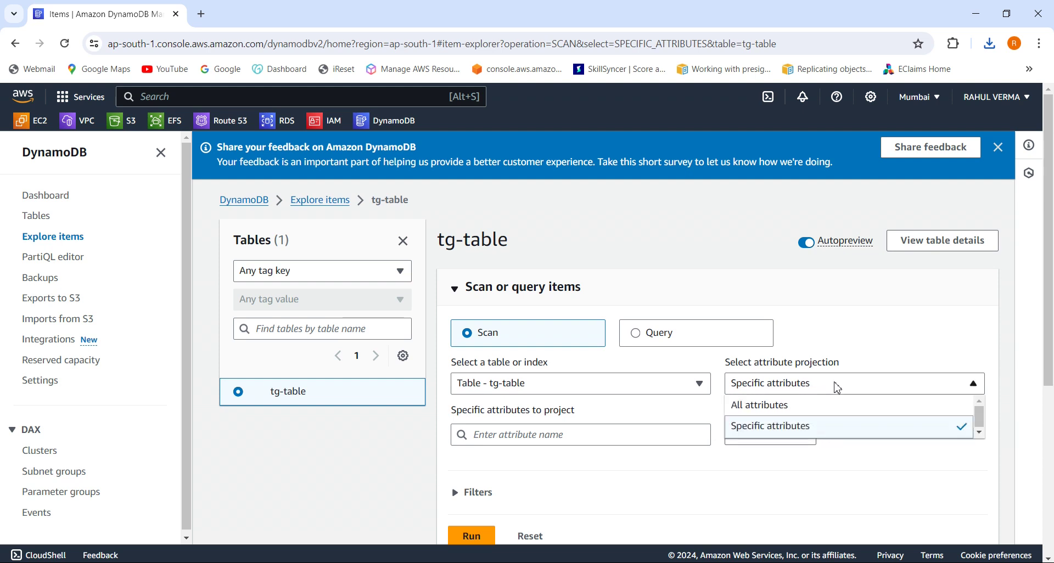
click(818, 407)
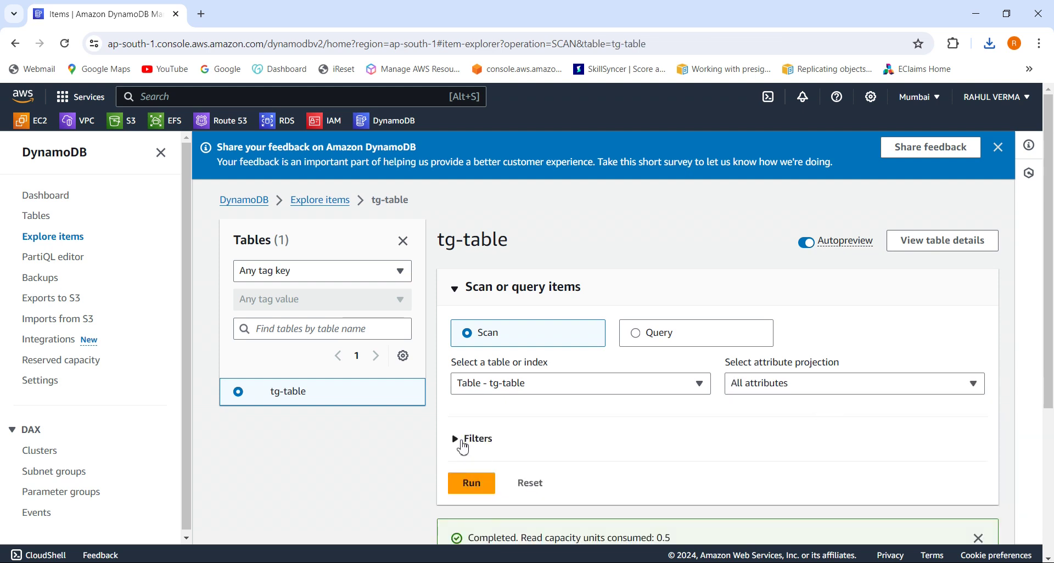
click(463, 445)
drag(1049, 317, 1050, 353)
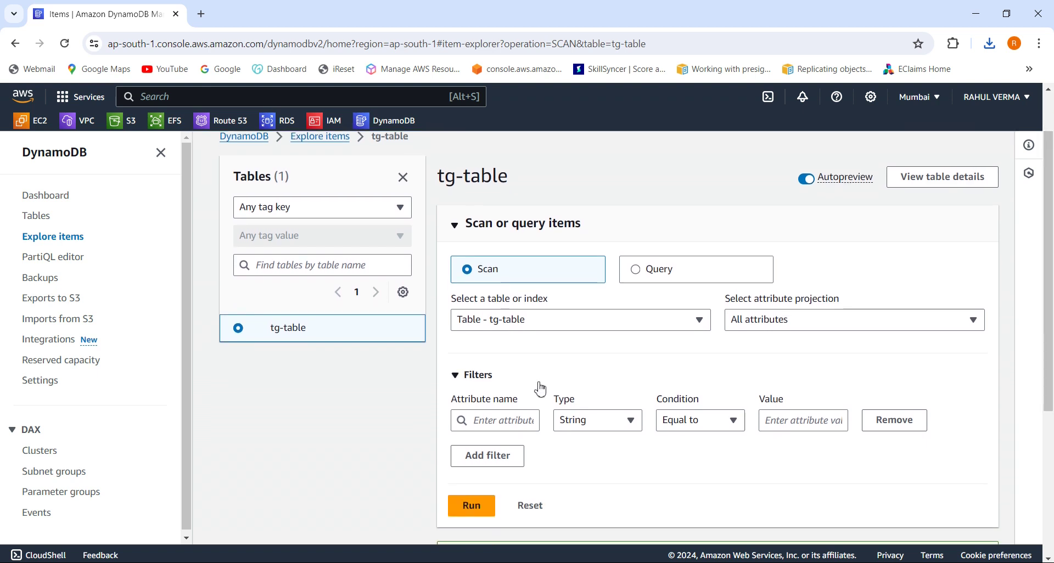
Filter the scan on Name equal to the student's name and run it, returning one item.
click(496, 424)
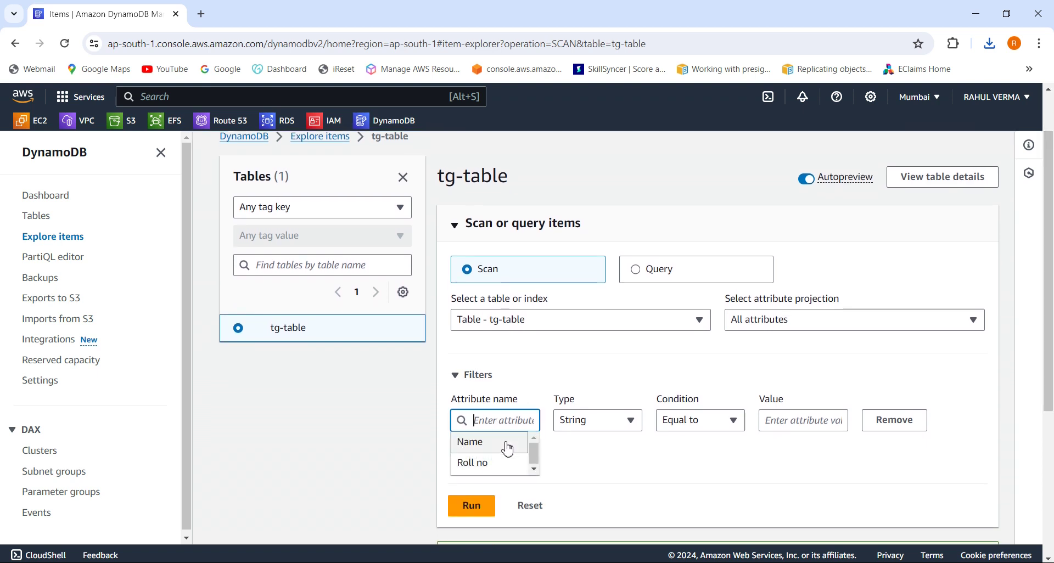
click(490, 443)
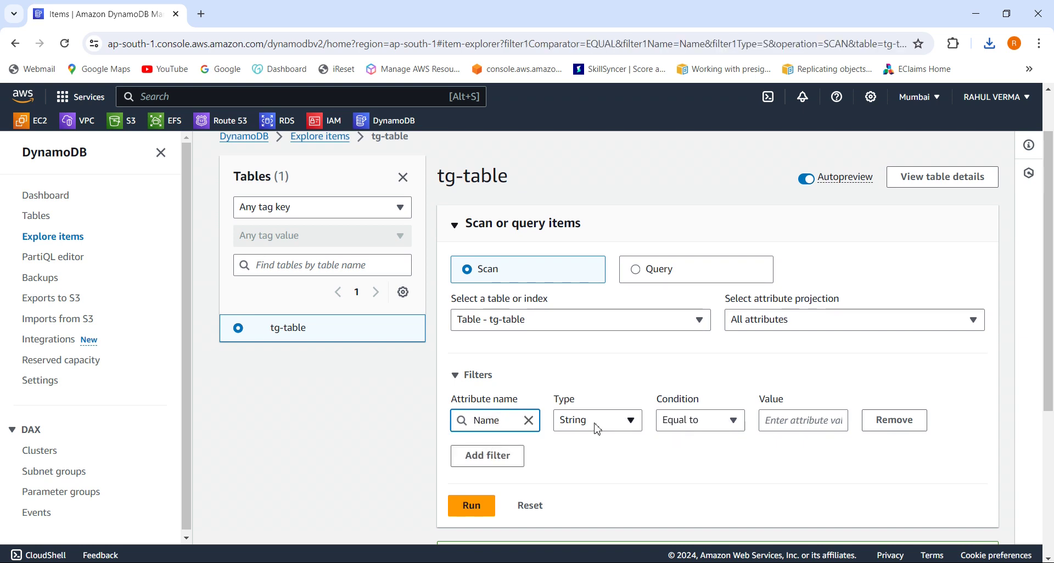
click(813, 423)
text(Rahul)
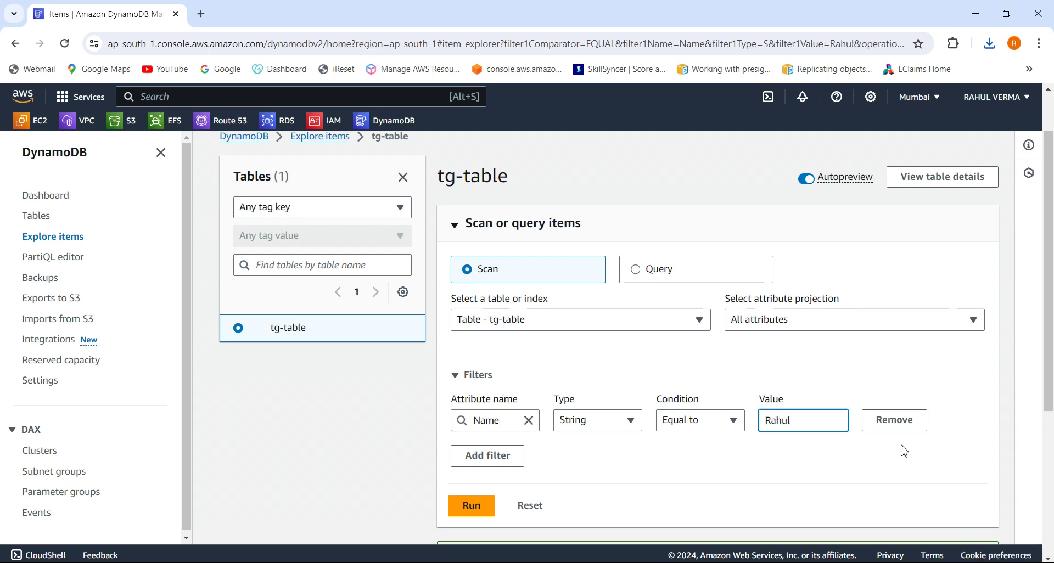
click(475, 510)
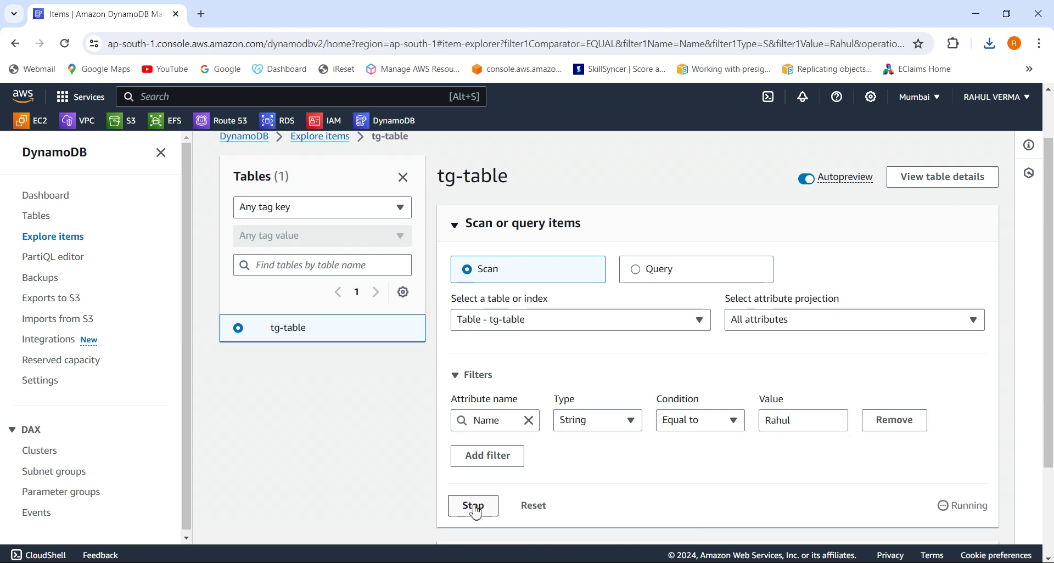
drag(1048, 413, 1050, 539)
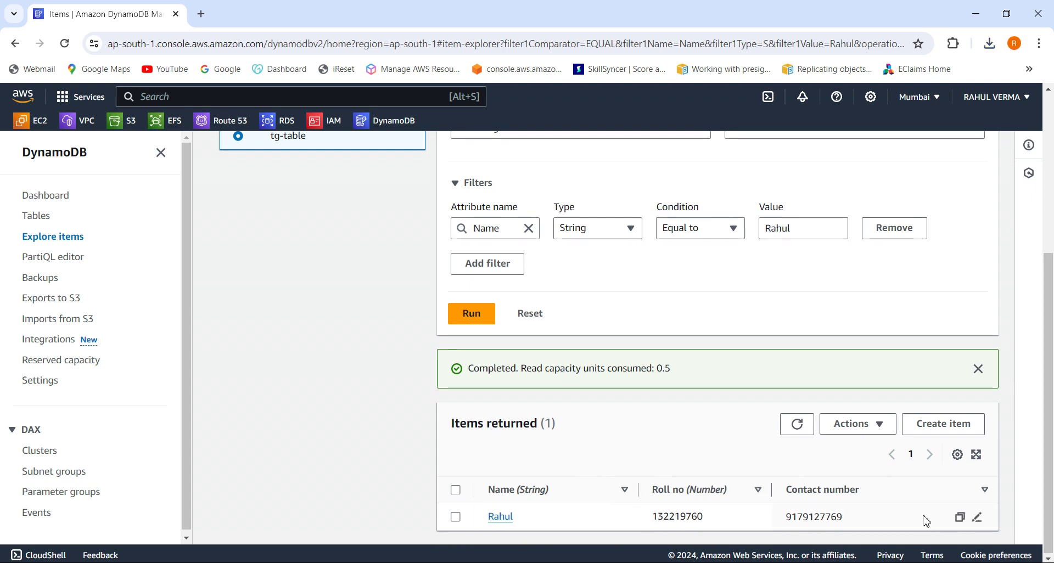
drag(1051, 456, 1021, 308)
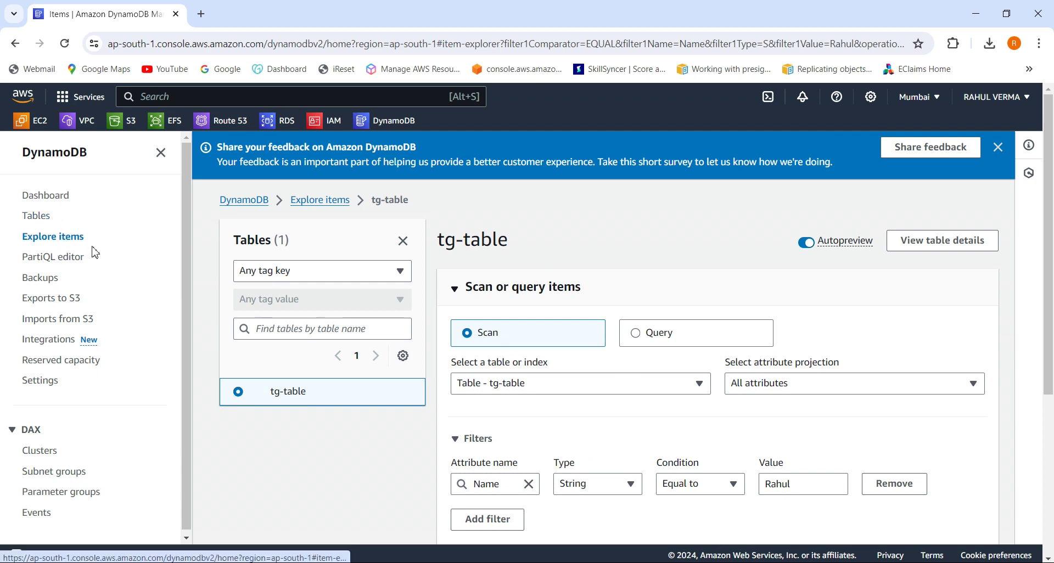
Return to the Tables list and select tg-table.
click(47, 222)
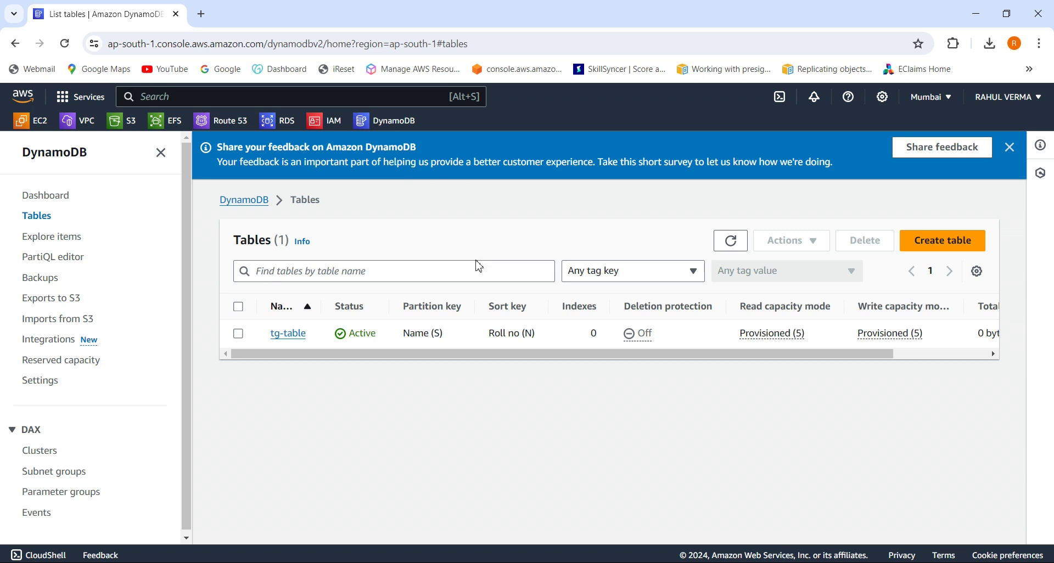
click(238, 334)
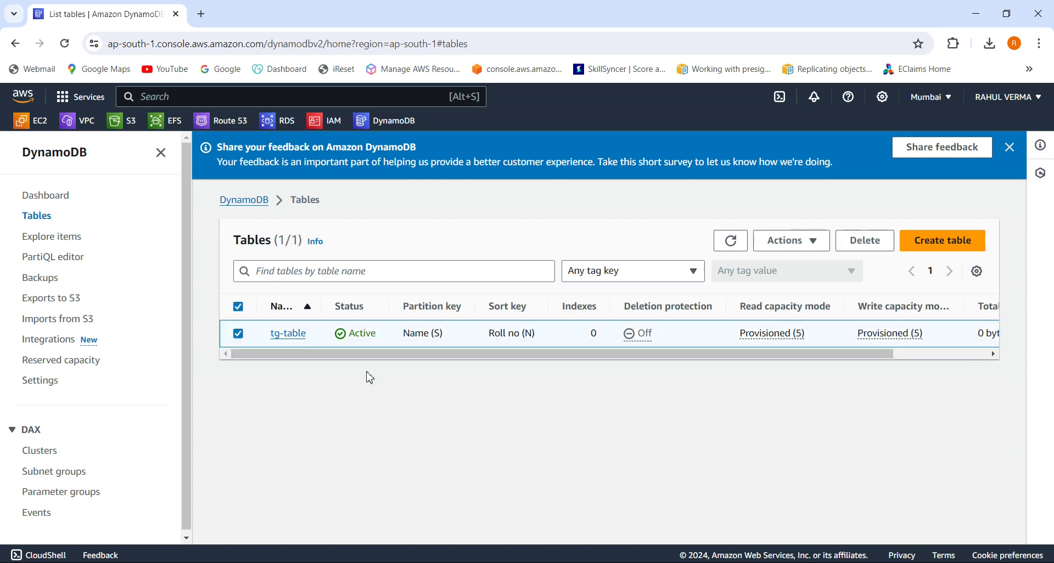
Delete tg-table, entering 'confirm' in the deletion dialog.
click(871, 247)
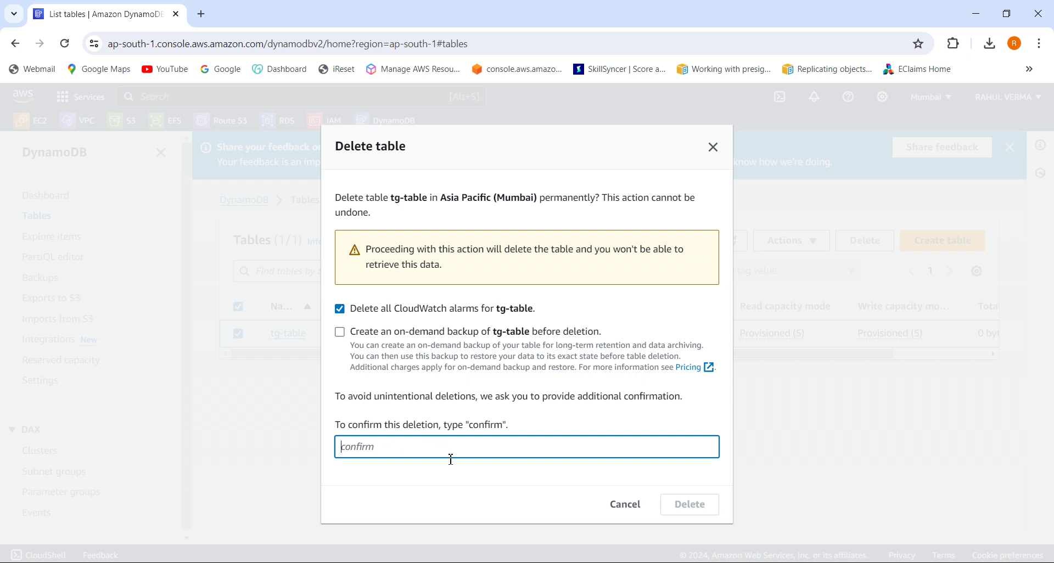
text(confirm)
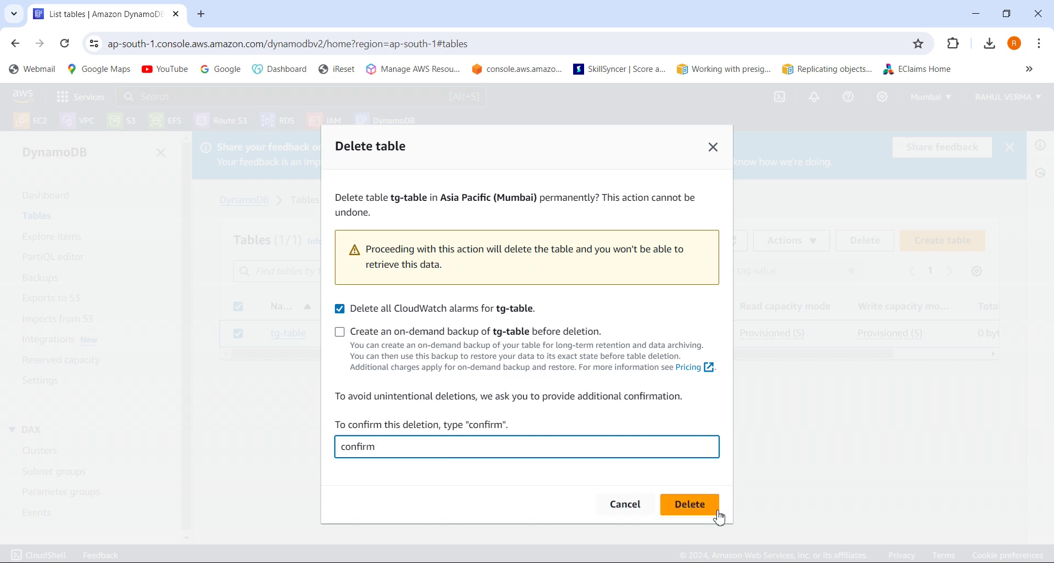
click(706, 506)
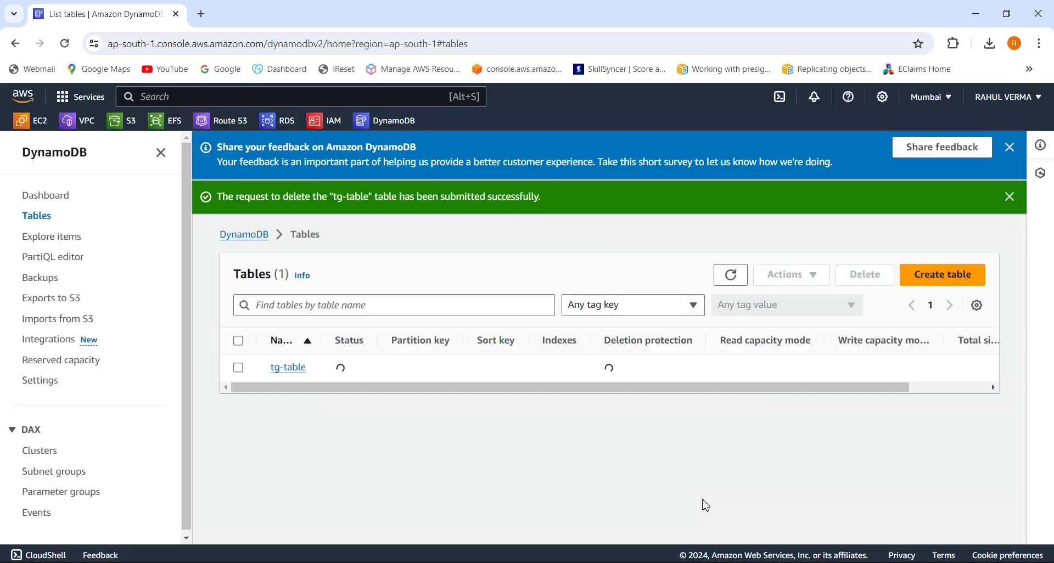